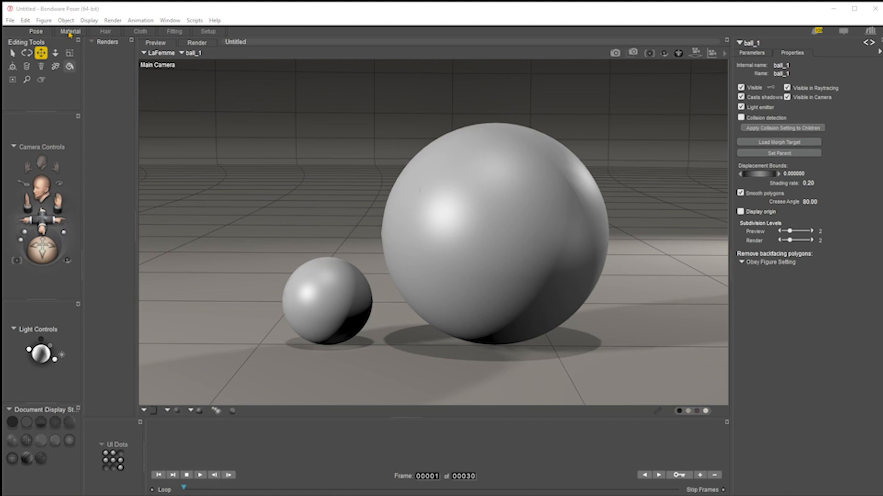
Select the large ball and open its material in the Material room with an enlarged node-editor layout
click(519, 212)
click(71, 32)
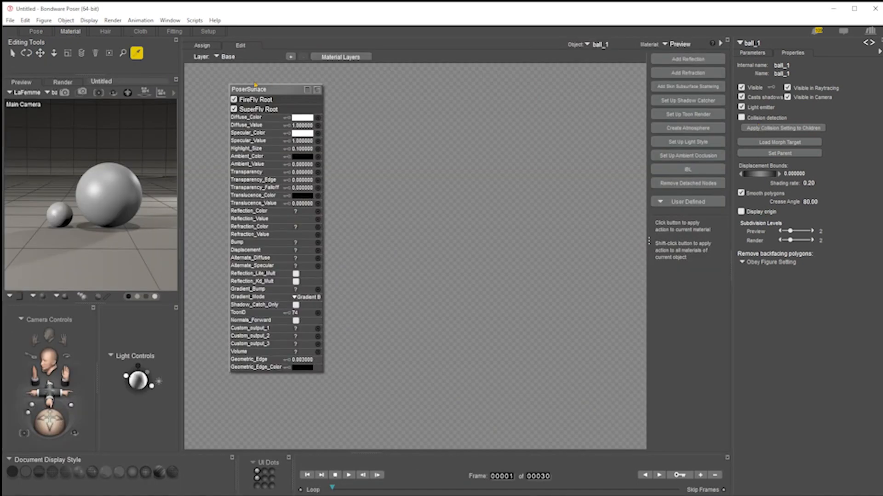
drag(258, 93, 238, 93)
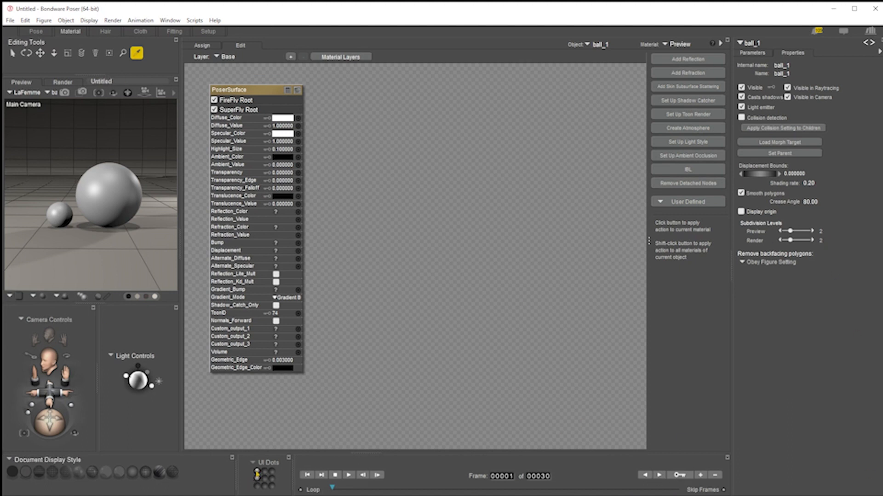
click(258, 478)
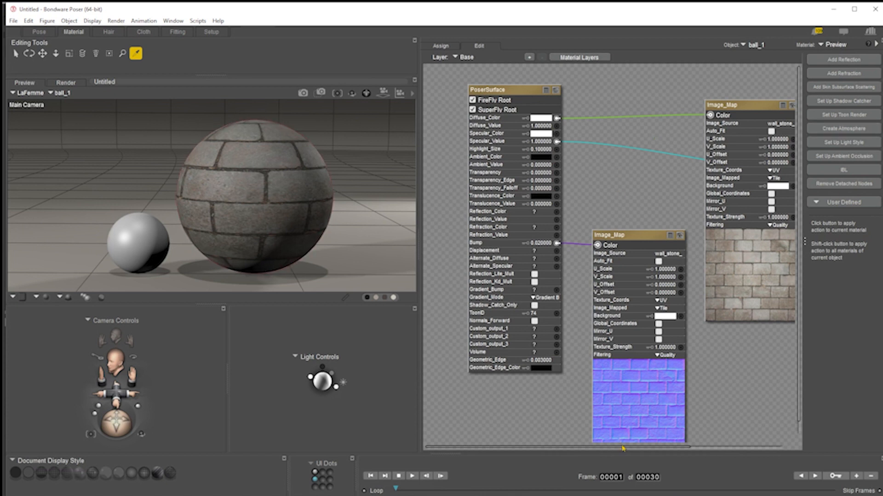
Delete the normal-map Image_Map and other extra image nodes, keeping only the stone color Image_Map
drag(636, 447, 713, 448)
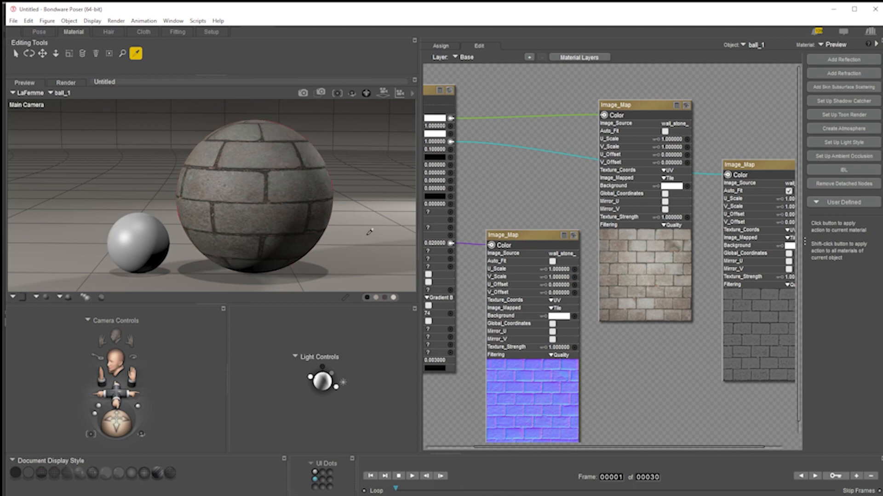
drag(530, 448, 470, 447)
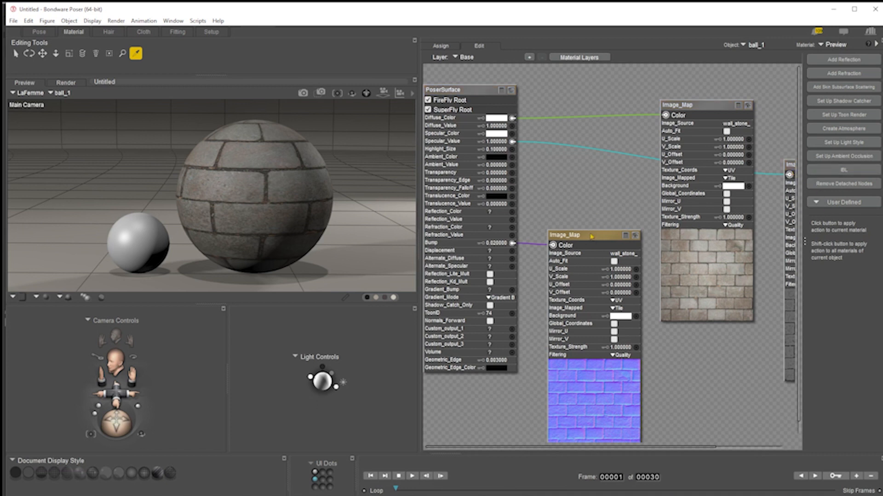
key(Delete)
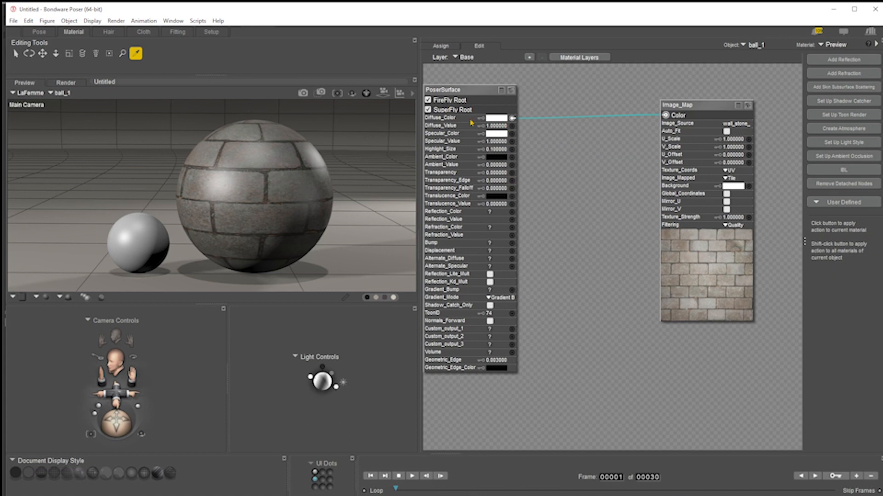
Move the stone Image_Map node beside PoserSurface and disconnect it from Diffuse_Color
click(704, 108)
drag(705, 107, 591, 108)
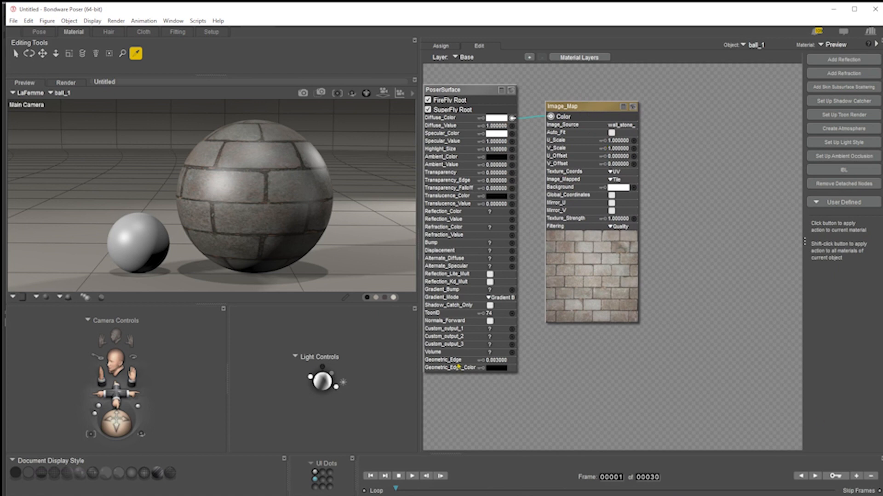
right_click(511, 118)
click(541, 123)
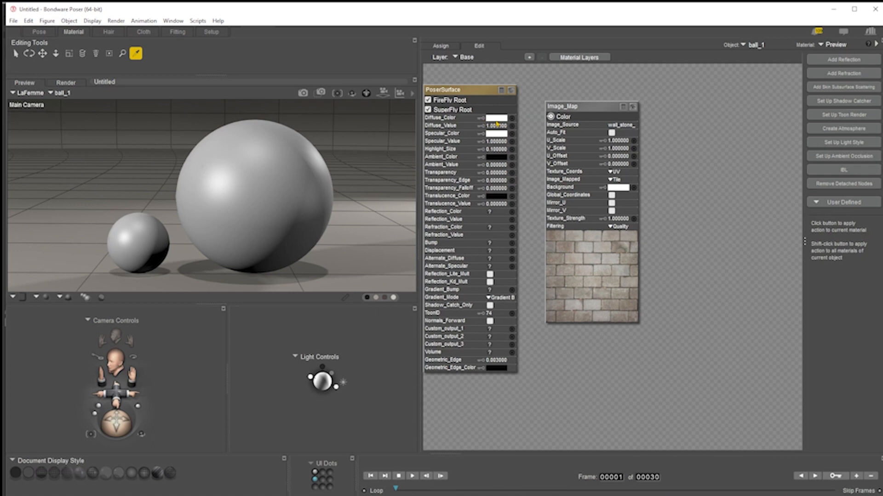
click(496, 120)
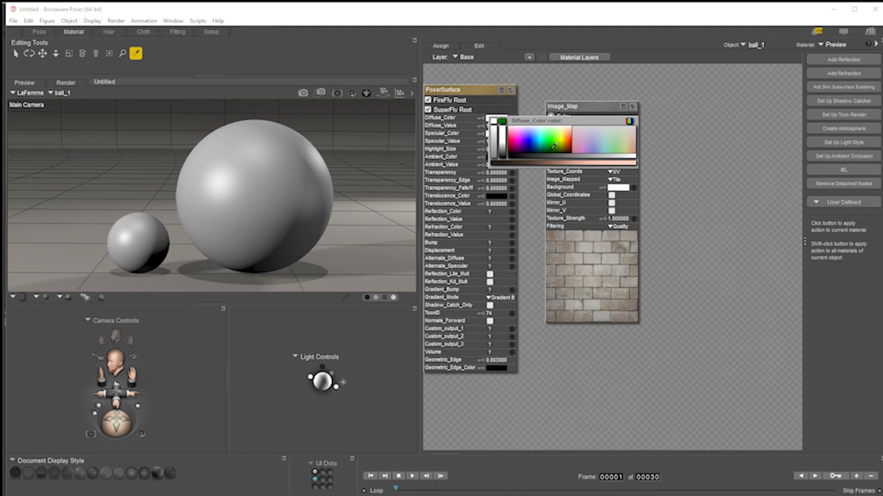
click(629, 121)
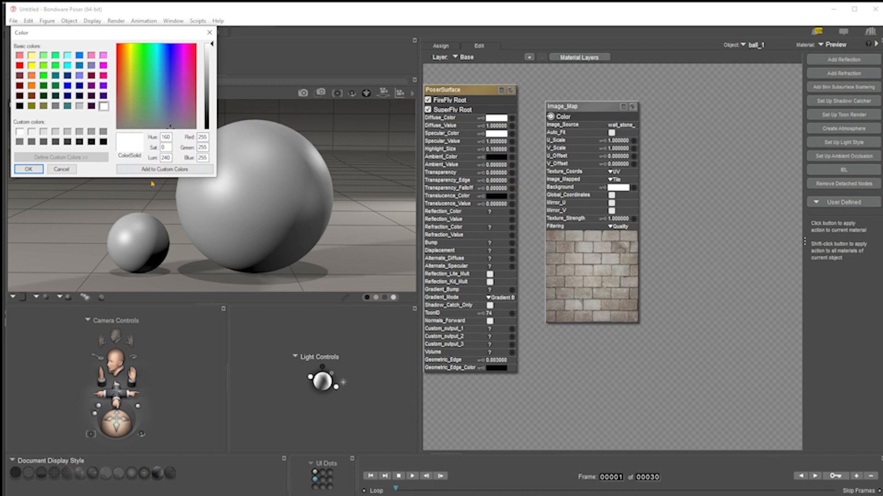
click(58, 170)
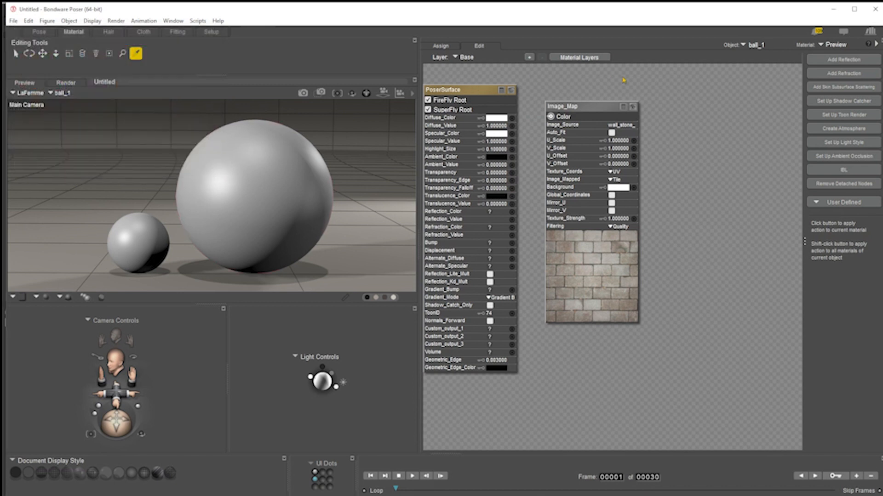
drag(599, 108, 711, 86)
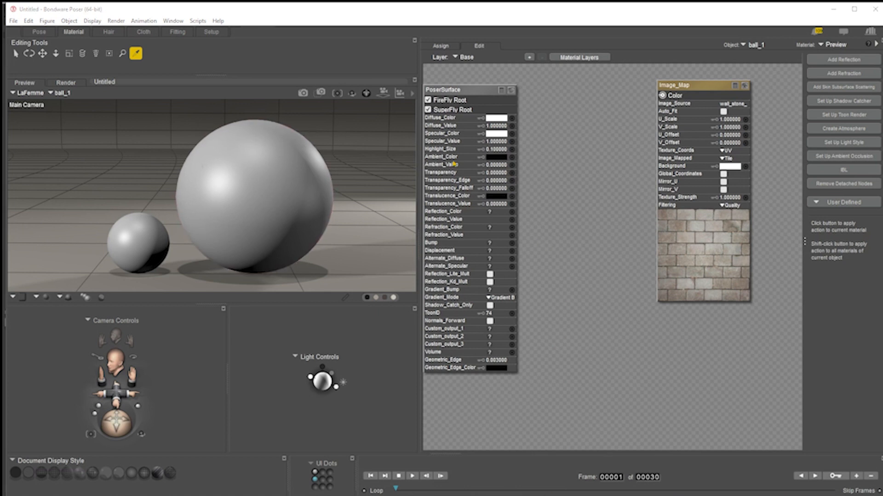
right_click(495, 124)
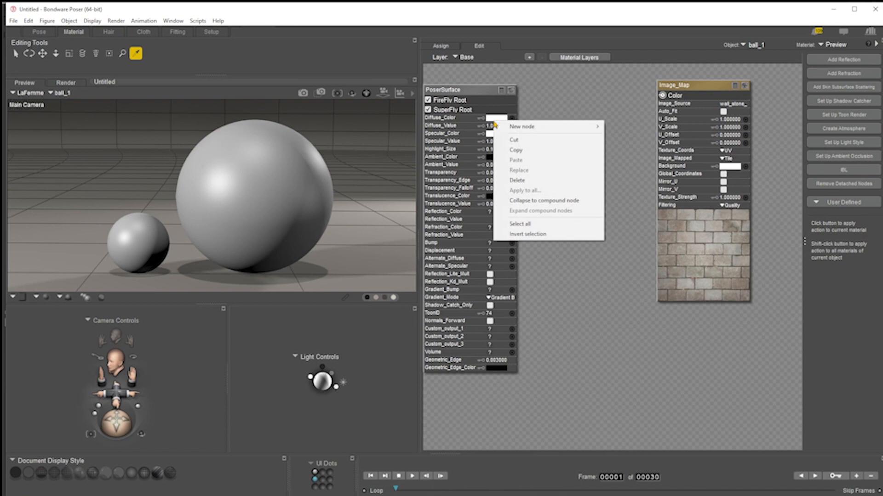
click(599, 114)
drag(691, 89, 615, 105)
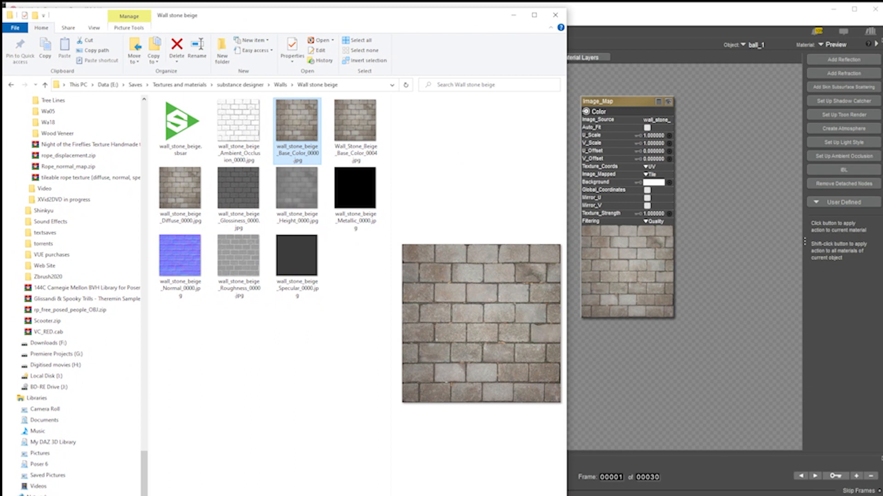
Inspect the Wall stone beige texture image files in the file explorer
drag(566, 494, 873, 489)
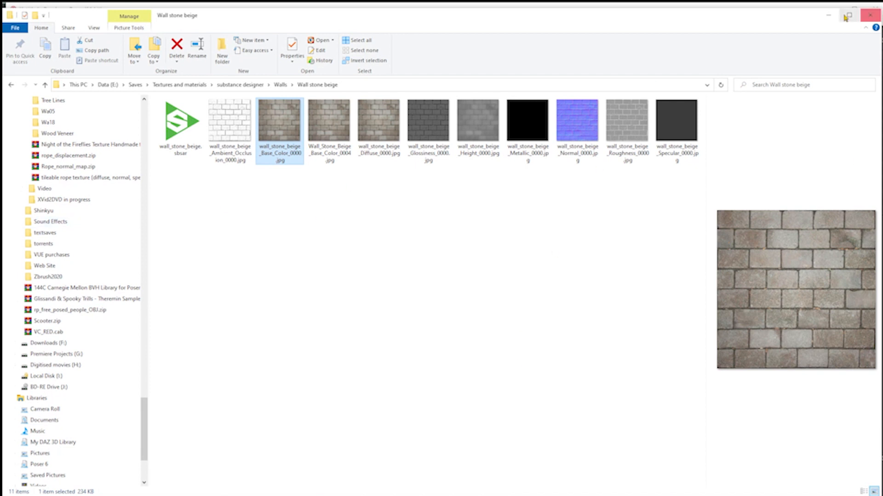
click(828, 16)
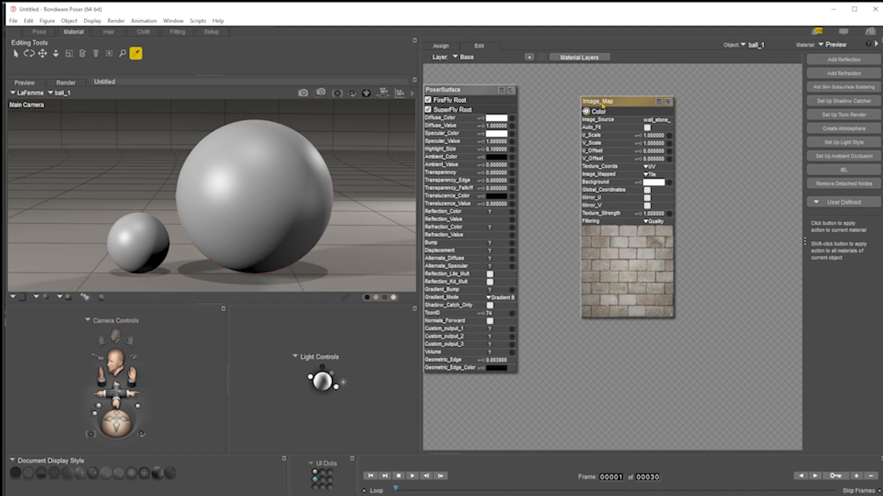
Connect the Image_Map's Color output to Diffuse_Color and set Specular_Value to 0
drag(583, 115, 513, 121)
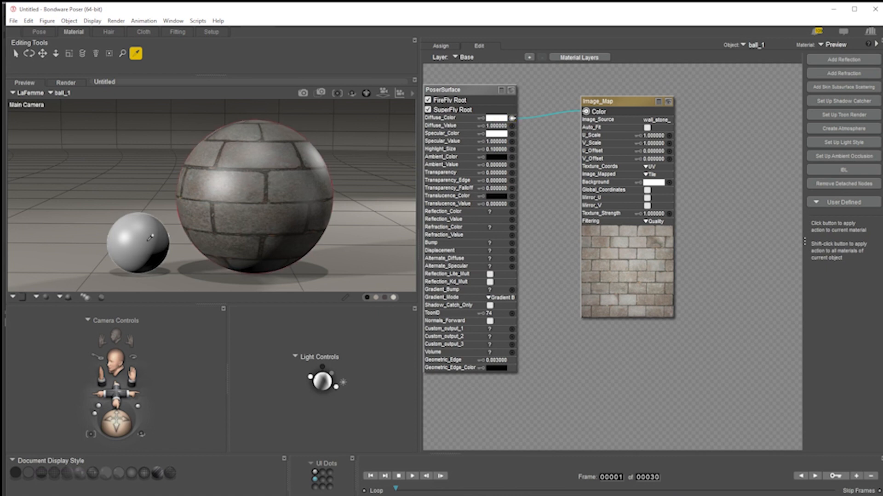
click(495, 141)
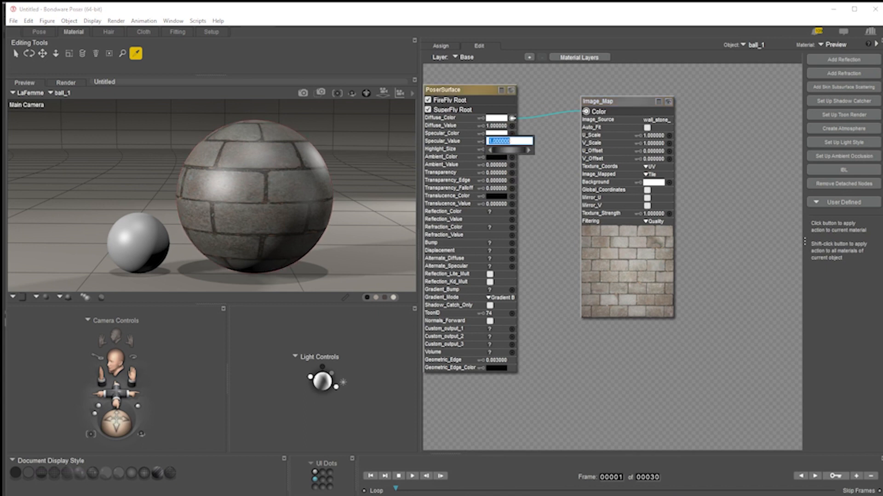
text(0)
key(Return)
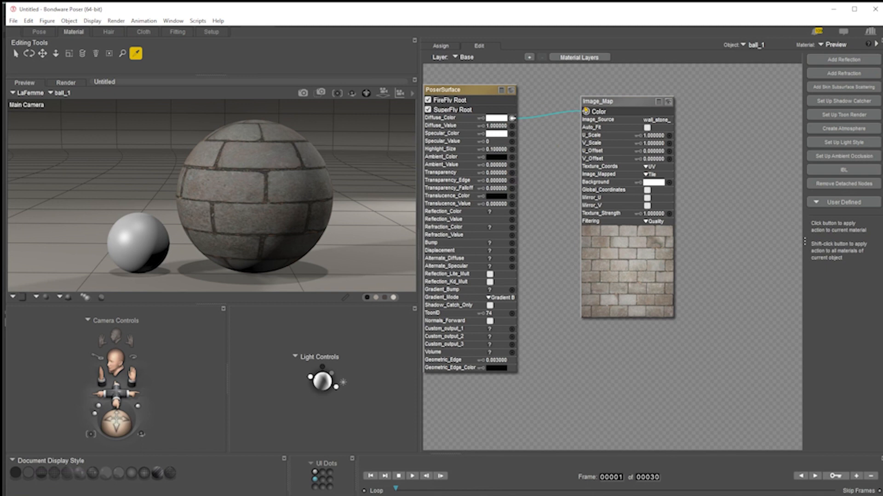
Select the PoserSurface and Image_Map nodes and copy them
drag(635, 80, 431, 198)
right_click(619, 102)
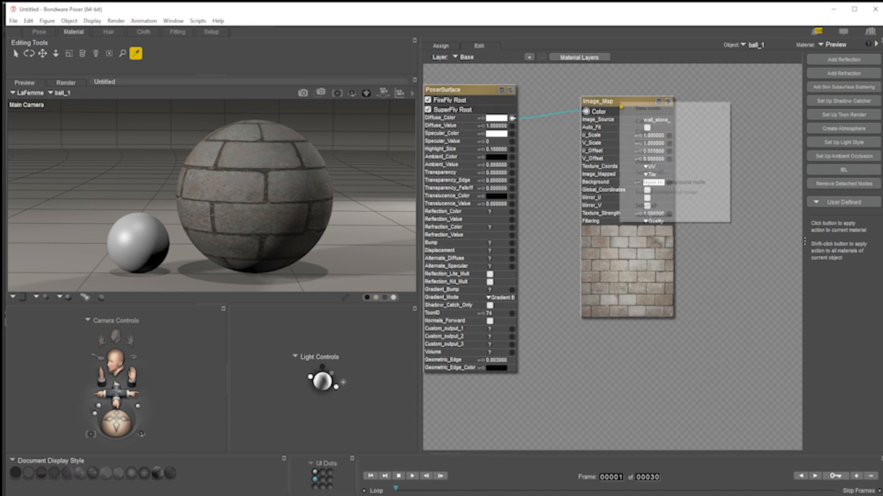
click(656, 126)
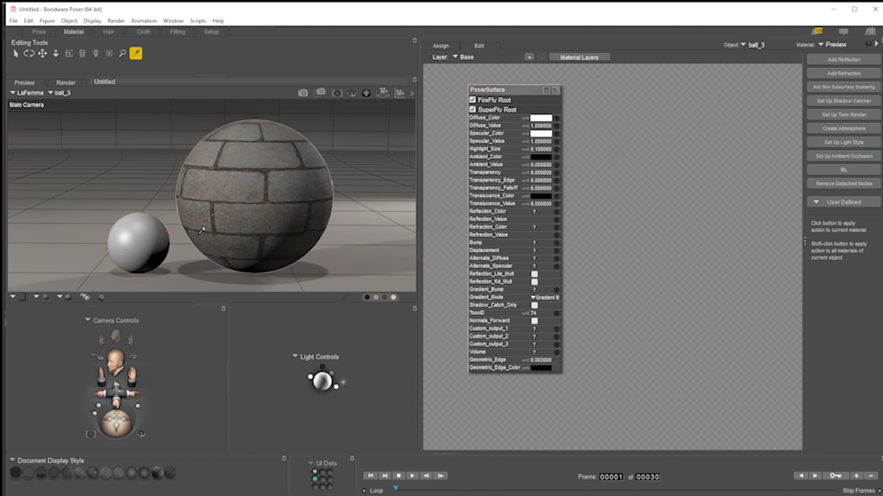
Paste the copied nodes into the small ball's material and position the Image_Map node
right_click(500, 88)
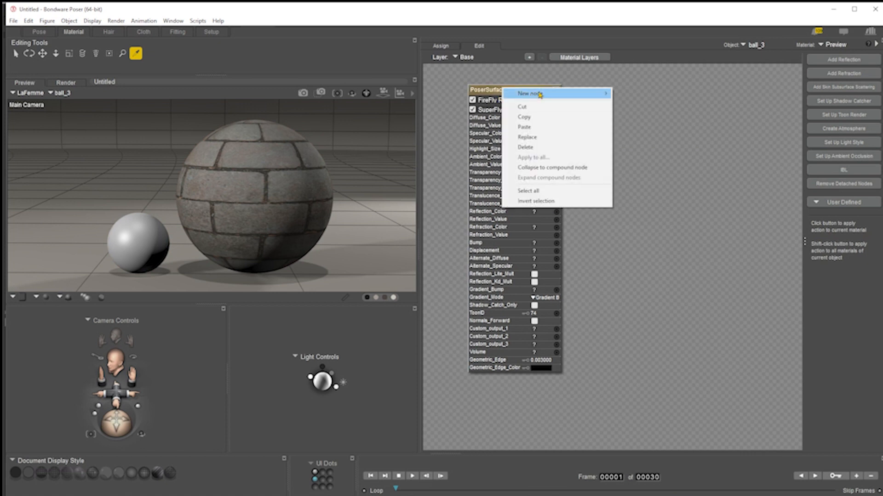
click(542, 138)
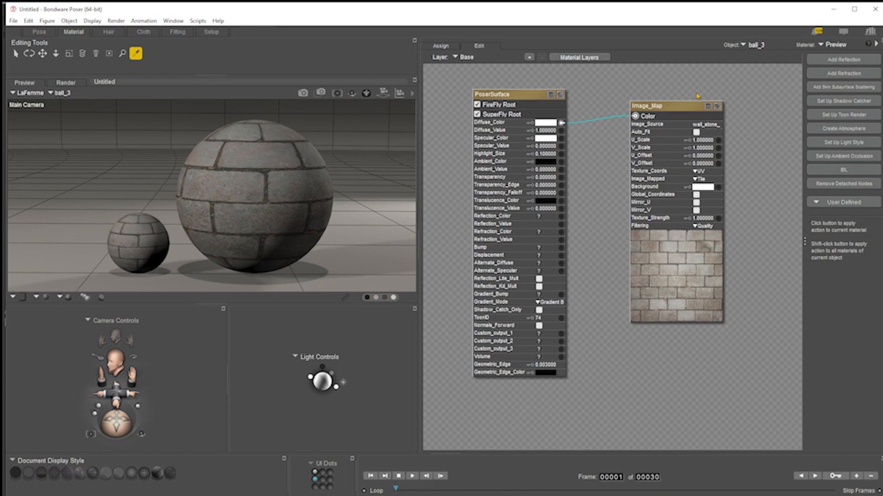
drag(673, 111, 648, 109)
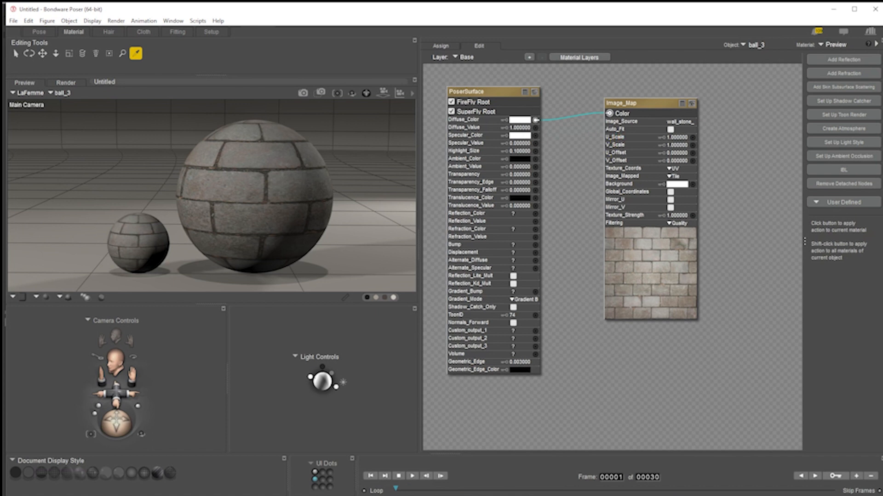
Examine the figure's UV layout image in the image viewer before returning to the node editor
key(alt+Tab)
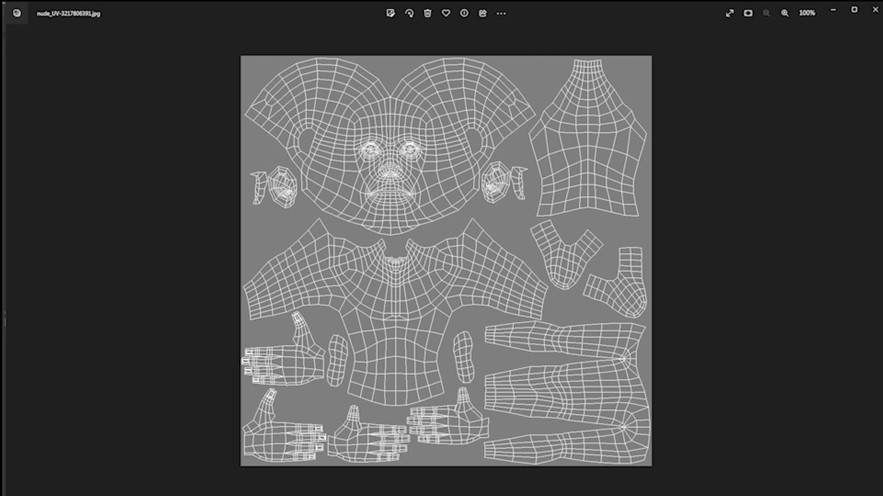
click(833, 10)
mouse_move(655, 105)
mouse_down()
mouse_move(651, 111)
mouse_move(650, 99)
mouse_up()
click(740, 131)
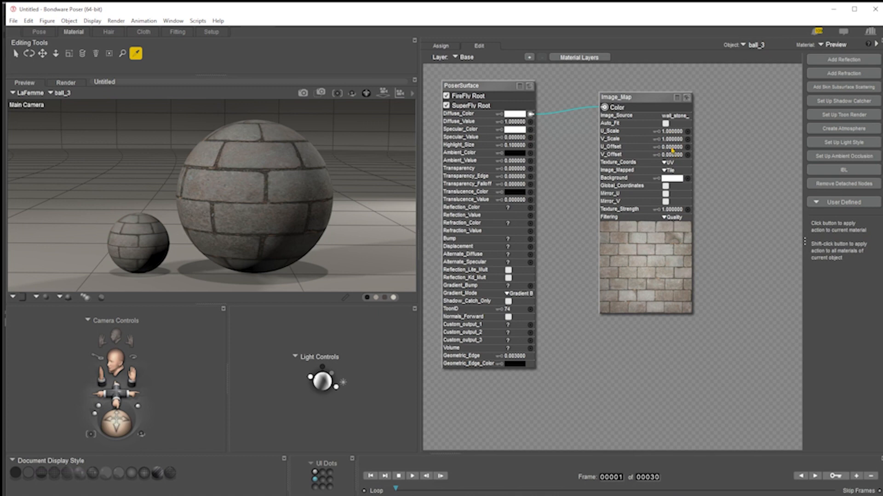
Set the small ball's Image_Map U_Offset to 0.5
click(669, 147)
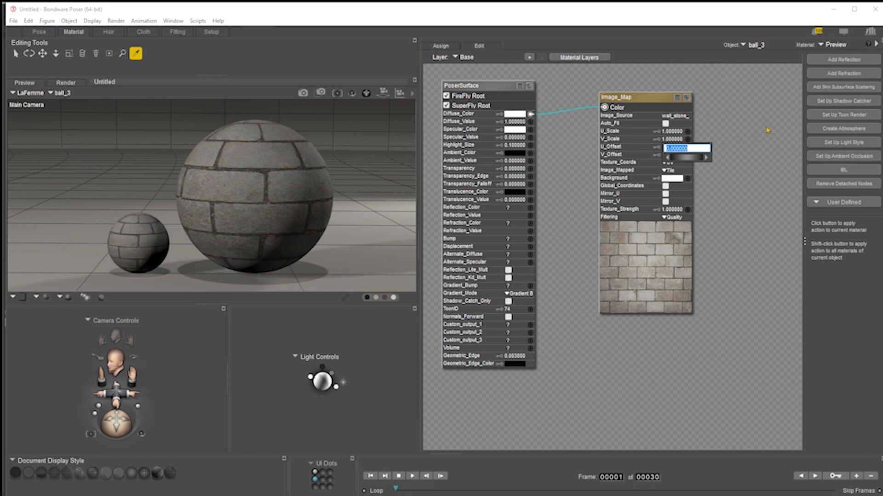
text(2)
key(Return)
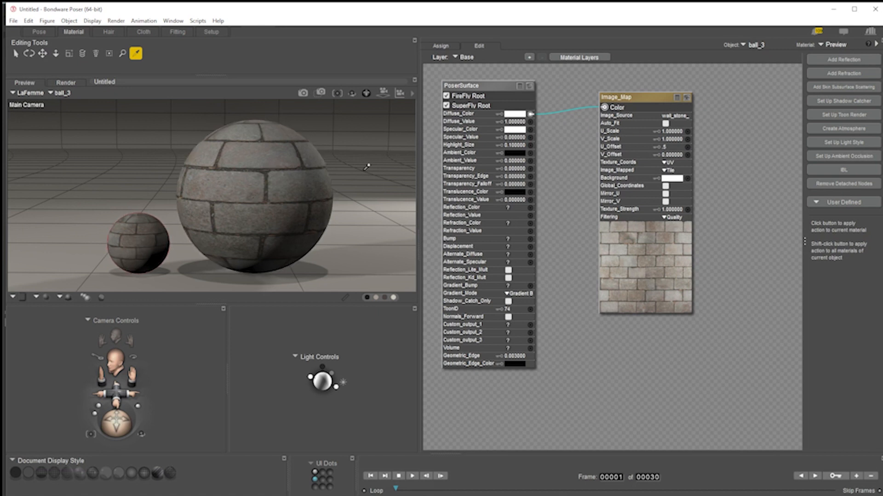
Select the large ball and set its Image_Map V_Offset to 0.25
click(275, 193)
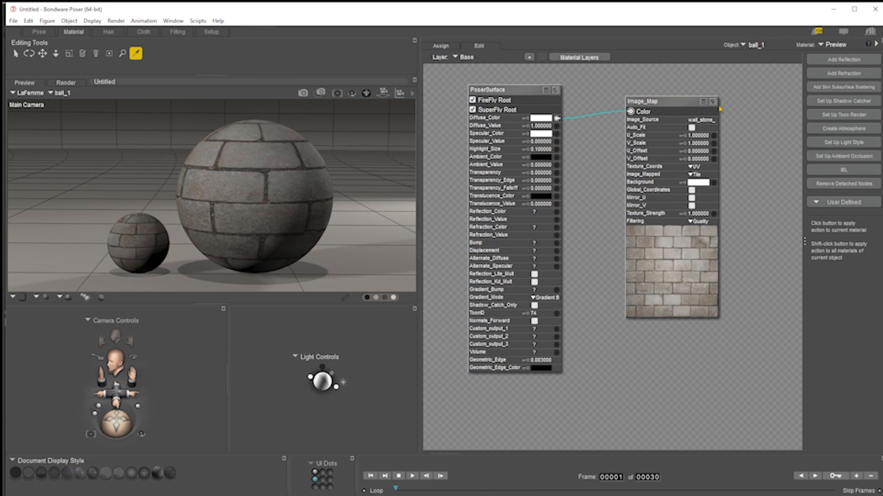
click(696, 160)
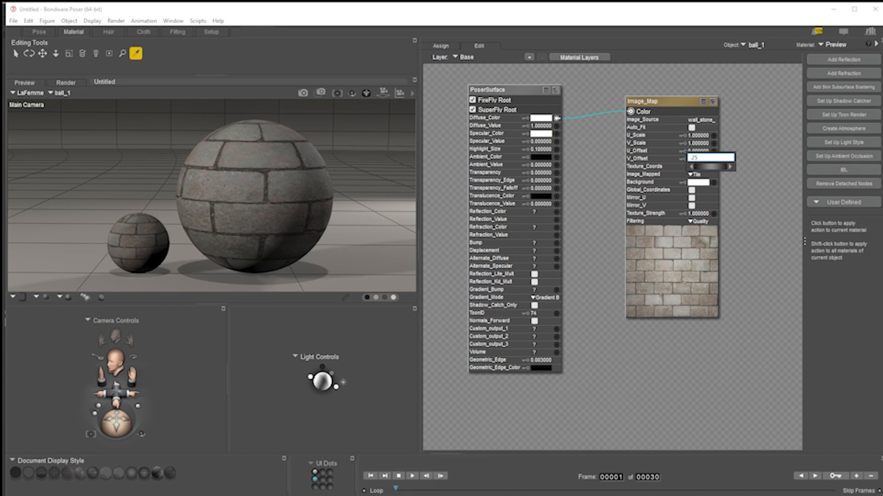
key(Return)
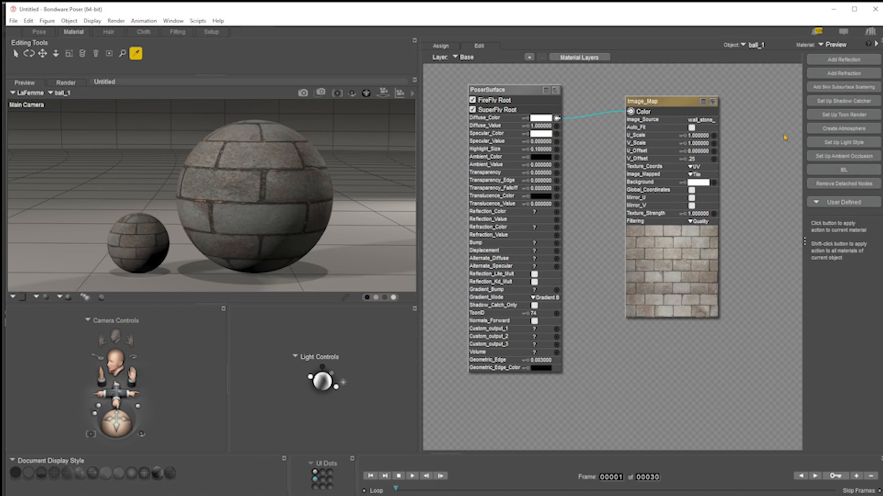
Reset the large ball's Image_Map V_Offset to 0
click(695, 158)
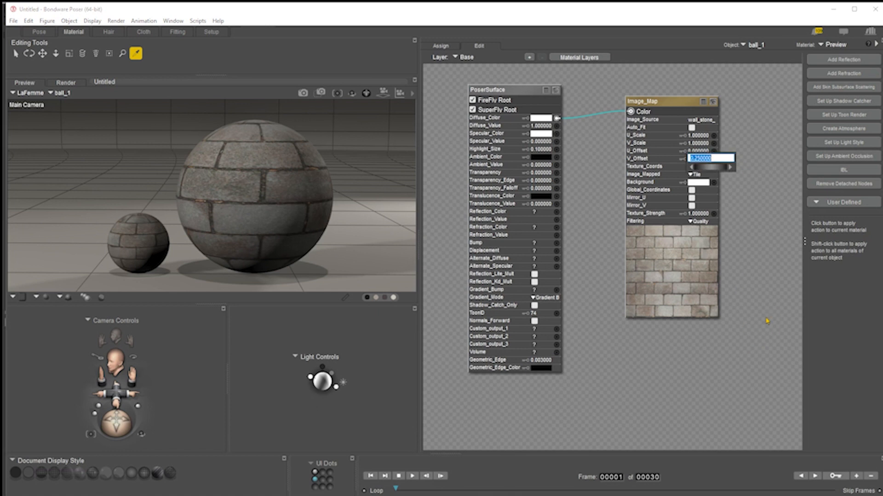
text(0)
key(Return)
Select the small ball and set its Image_Map U_Offset to 0
click(150, 253)
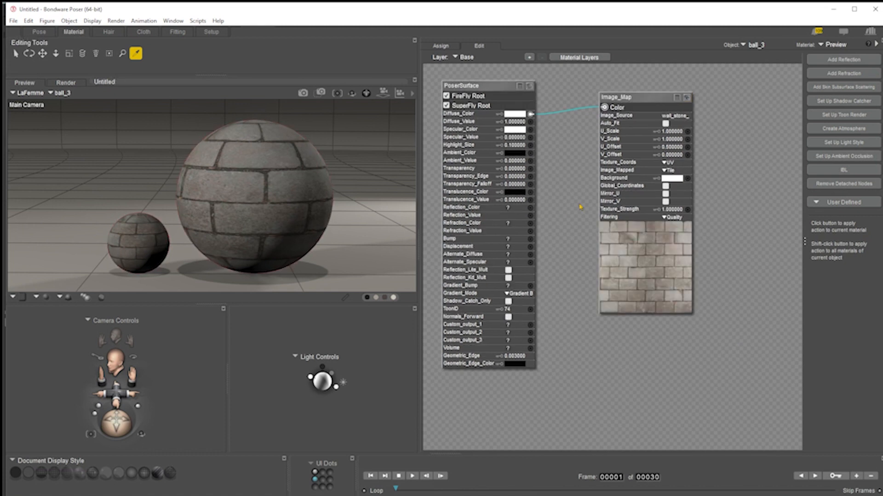
click(669, 146)
text(0.5)
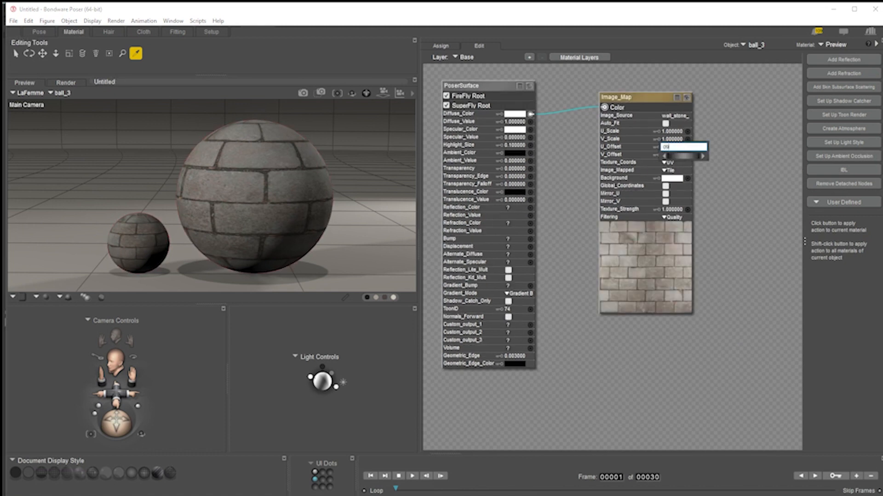
key(Return)
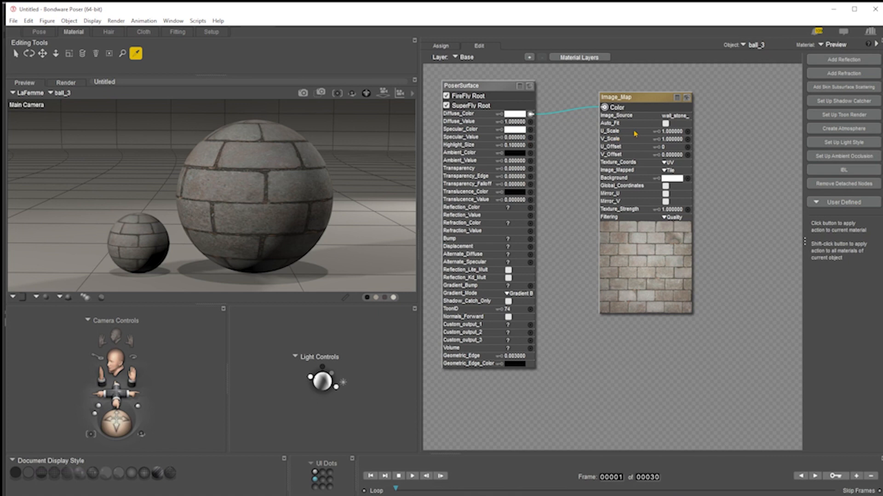
Set the small ball's Image_Map U_Scale to 0.1 and undo the change
click(668, 133)
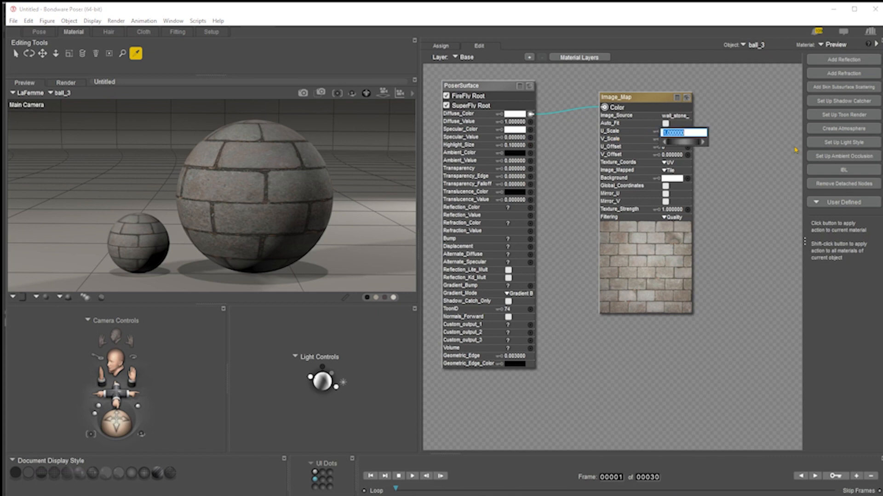
text(.1)
key(Return)
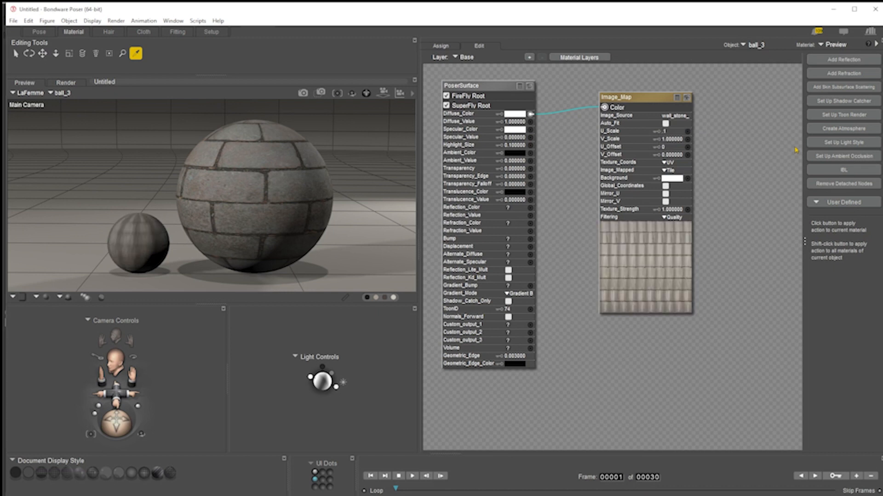
key(ctrl+z)
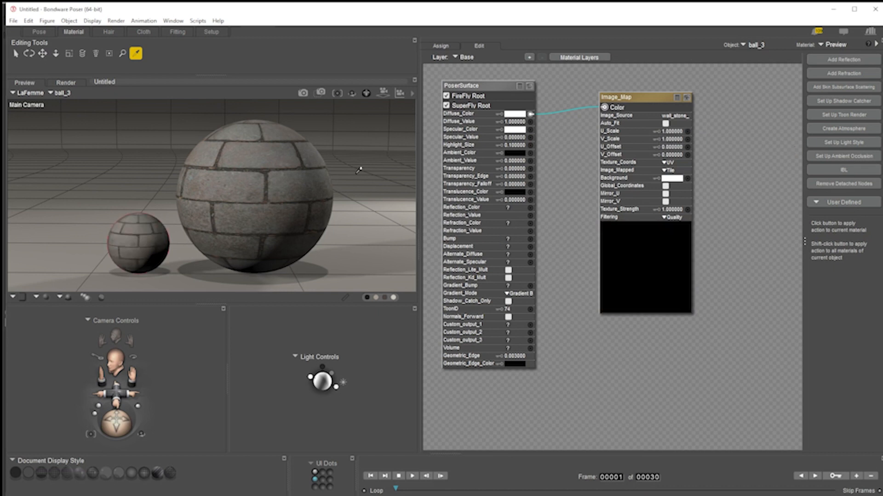
Select the large ball and set its Image_Map U_Scale to 0.1
click(266, 178)
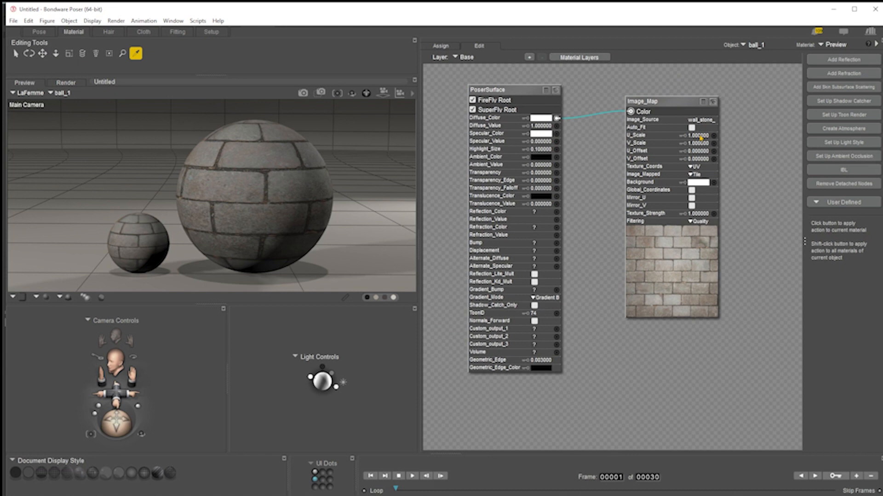
click(703, 135)
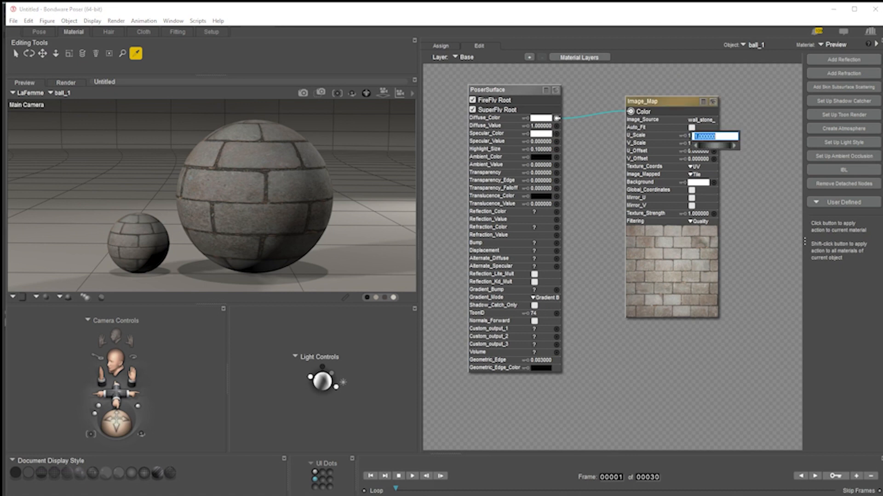
key(BackSpace)
text(.1)
key(Return)
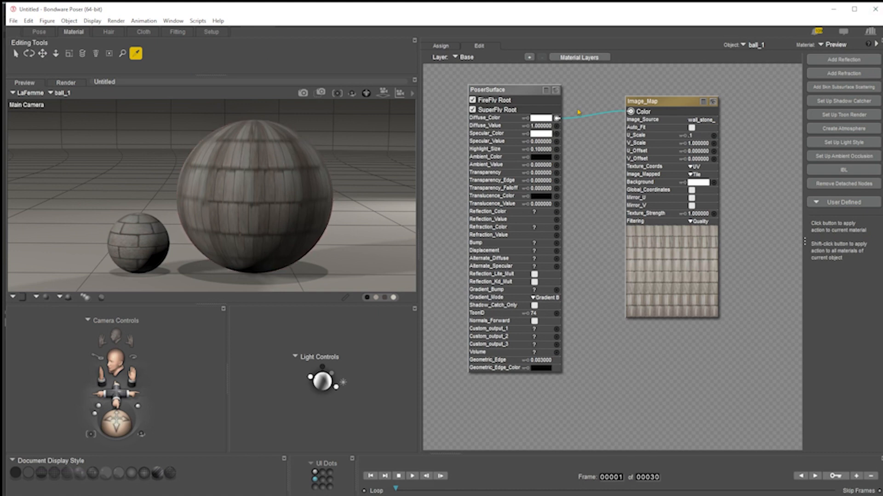
Set the large ball's Image_Map U_Scale and V_Scale both to 0.25
click(692, 136)
text(2)
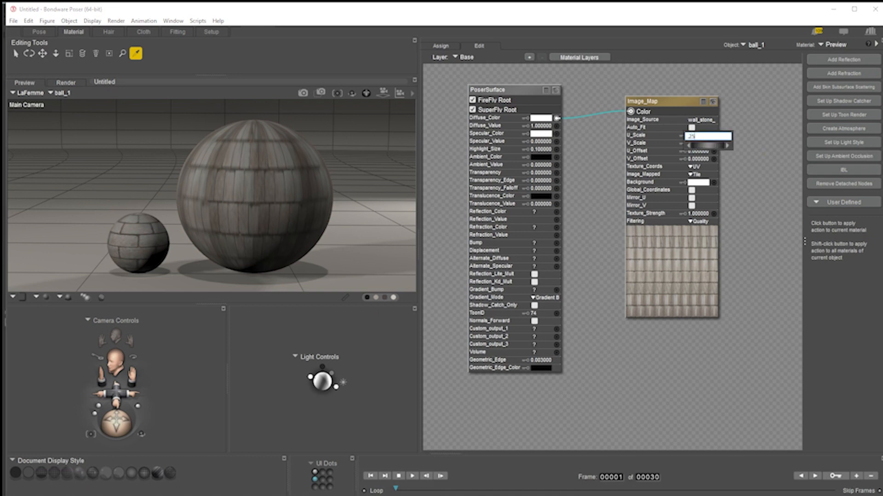
text(5)
key(Return)
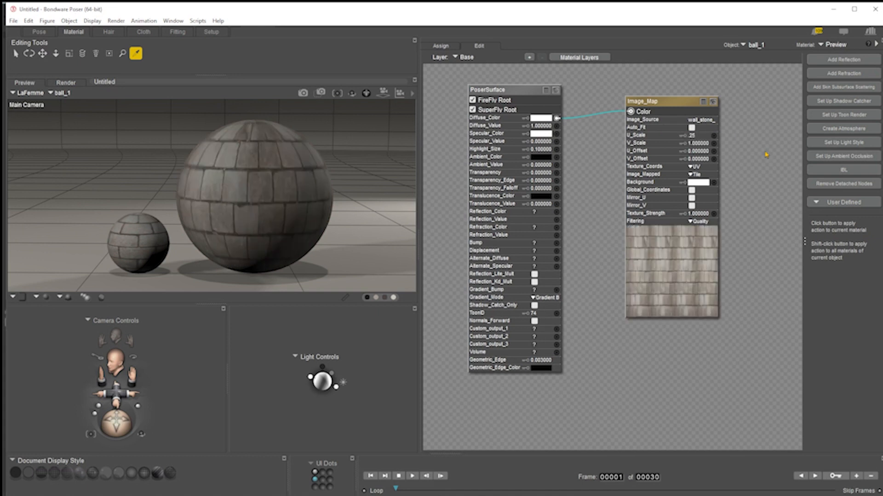
click(700, 143)
text(.25)
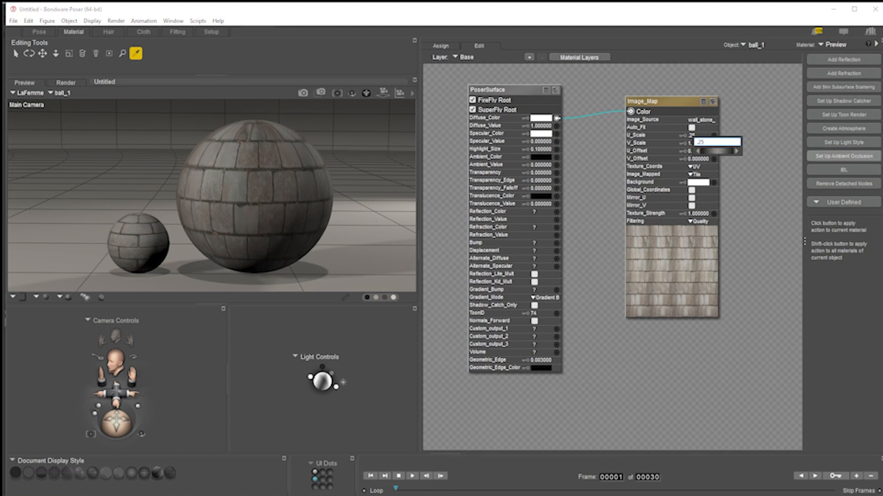
key(Return)
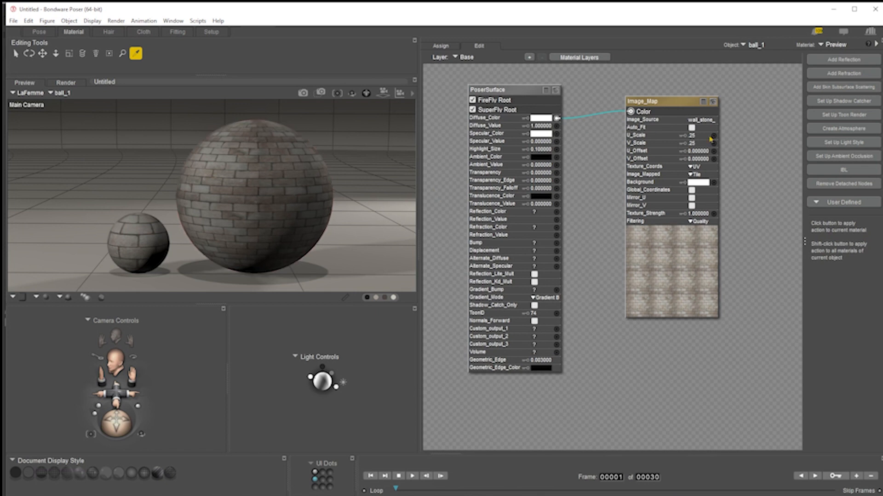
Set the large ball's Image_Mapped option to None
click(695, 175)
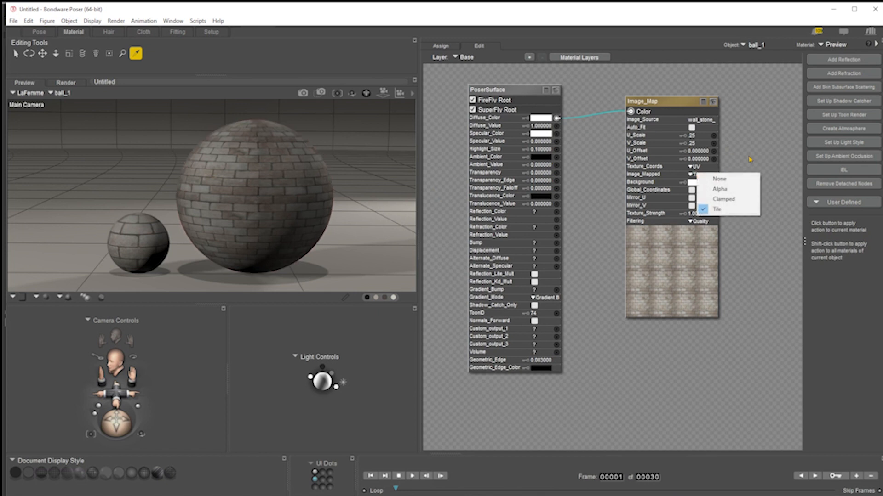
click(720, 179)
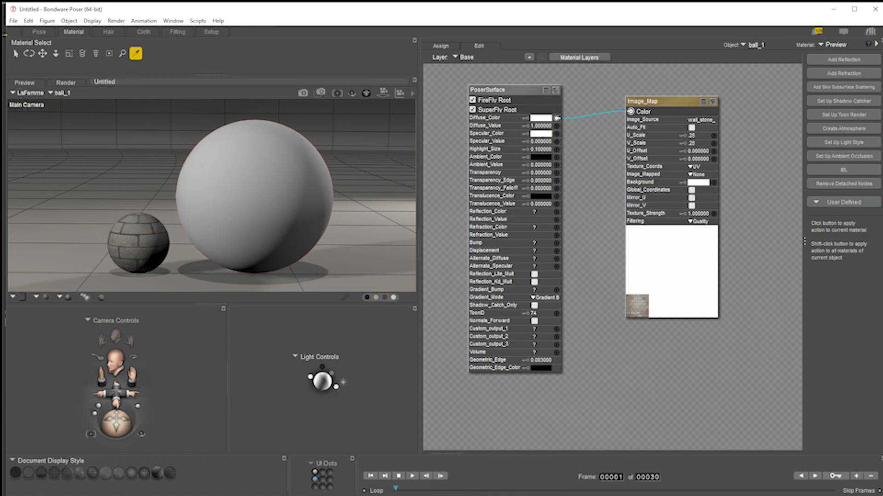
In the Pose room, rotate the large ball's xRotate to -74°
click(39, 32)
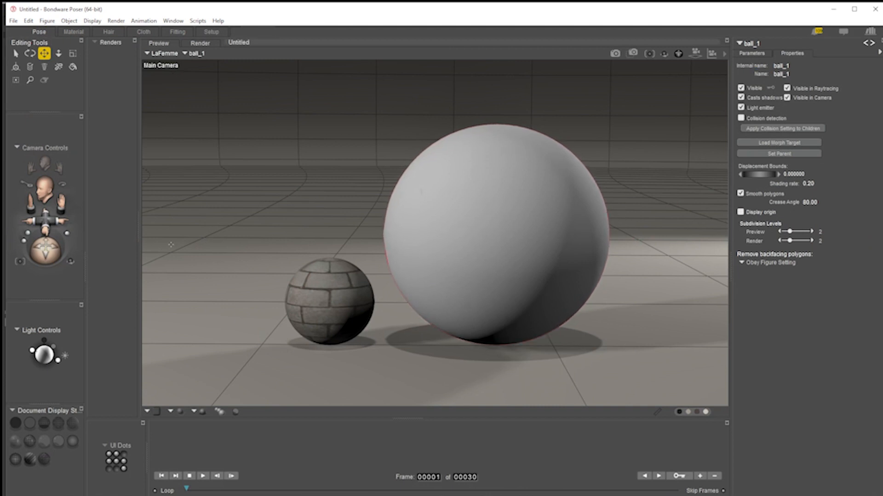
mouse_move(40, 253)
mouse_down()
mouse_move(51, 232)
mouse_move(44, 254)
mouse_up()
drag(649, 44, 644, 6)
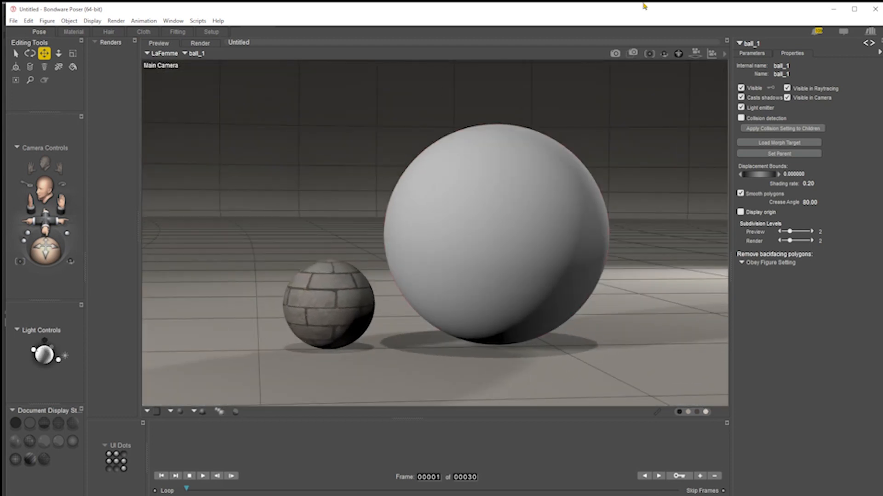
click(748, 54)
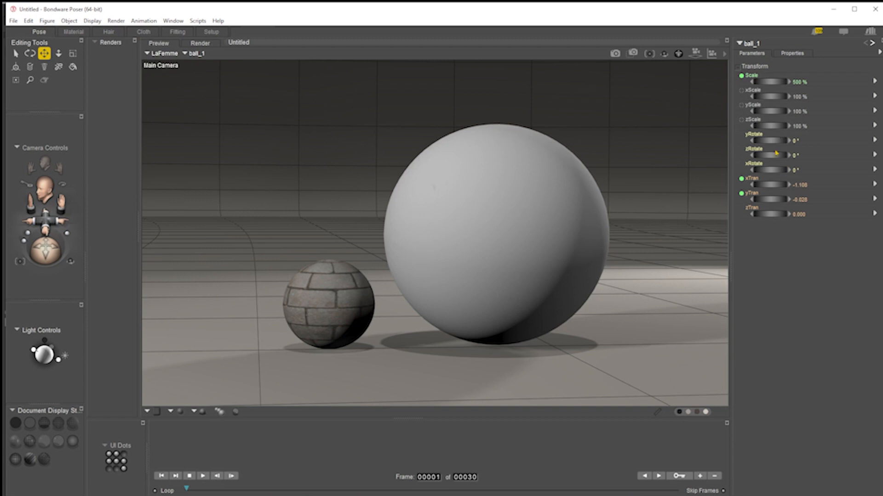
drag(770, 170, 789, 169)
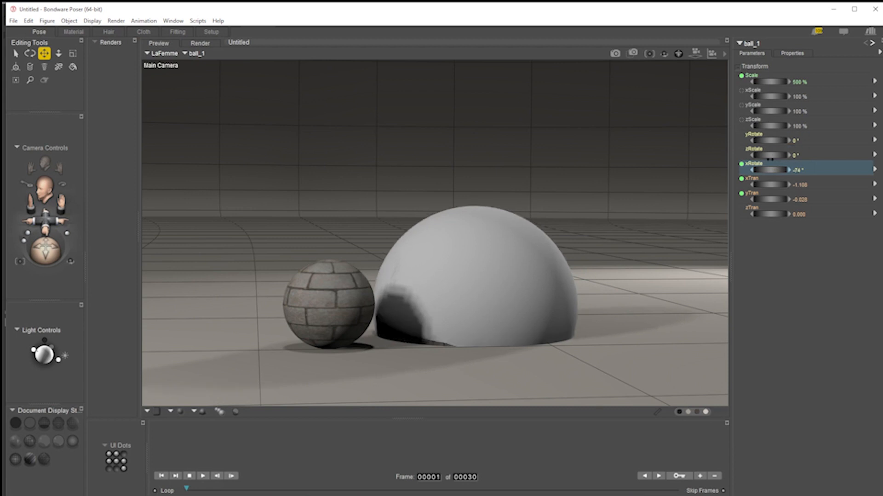
Raise the large ball's yTran to 2.303, then undo the move and the rotation
drag(770, 199, 809, 199)
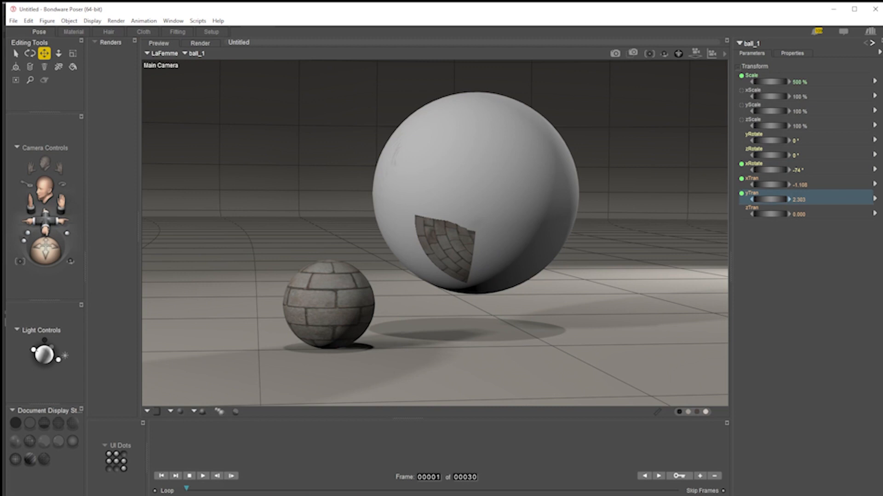
key(ctrl+z)
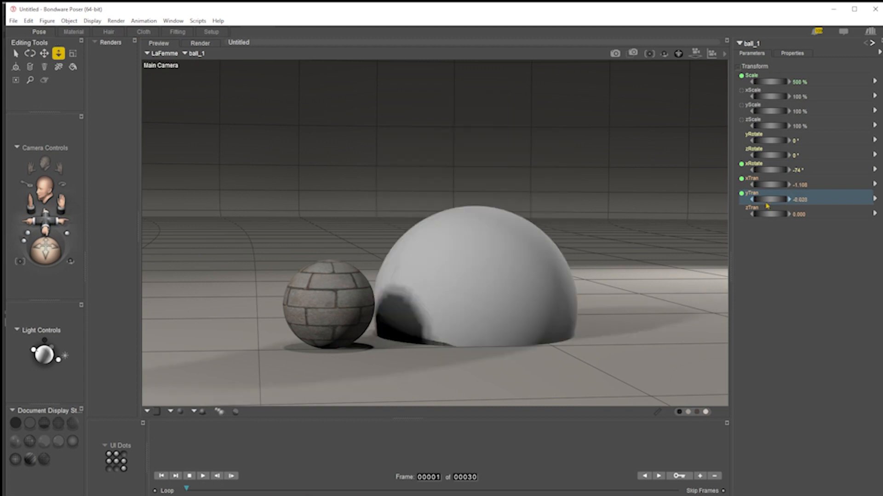
key(ctrl+z)
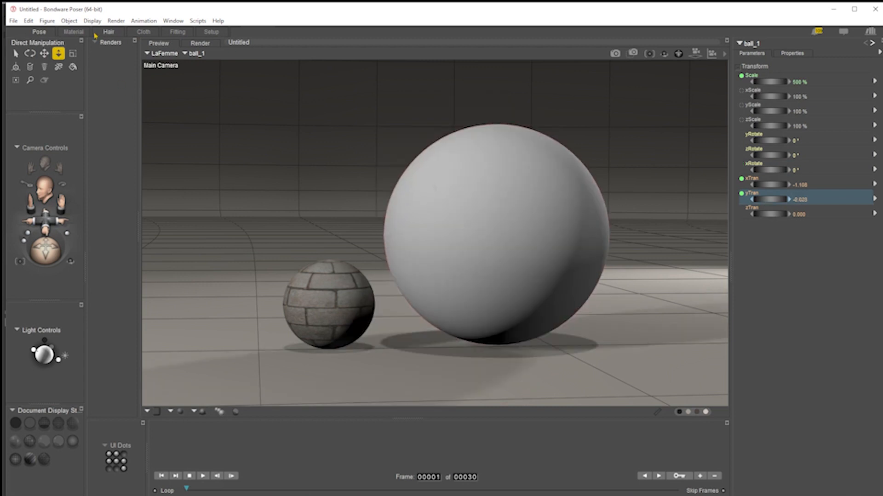
In the Material room, set the large ball's Image_Mapped option to Tile
click(75, 32)
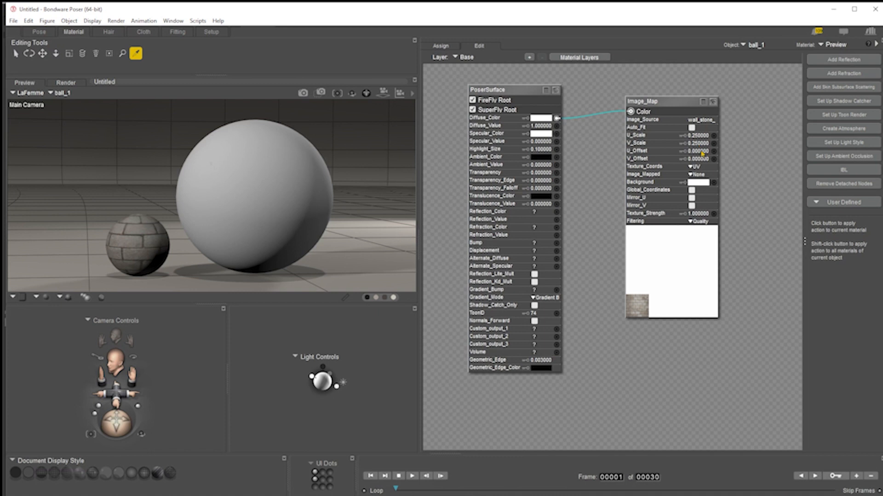
click(697, 175)
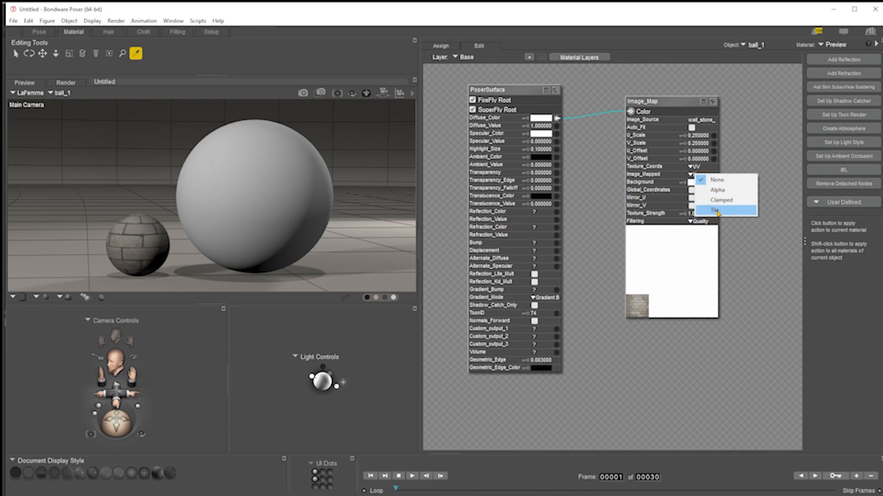
click(717, 211)
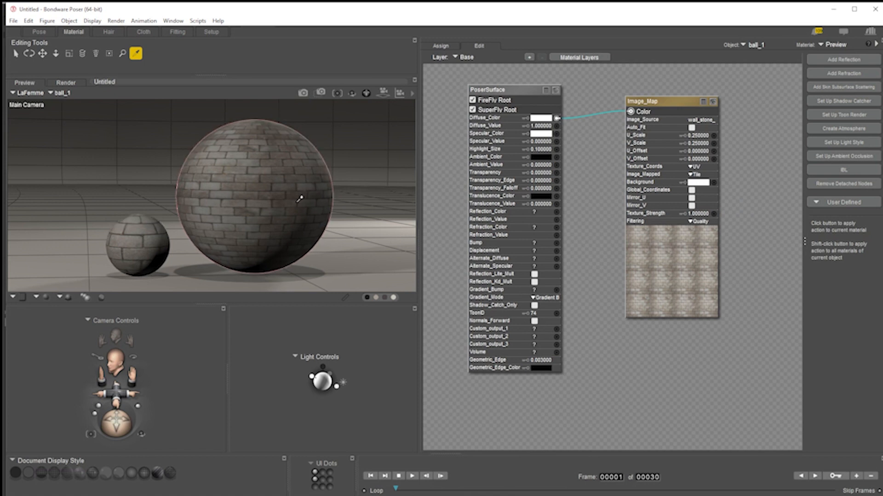
Preview the balls from the top view and return to the main camera view
drag(363, 100, 363, 156)
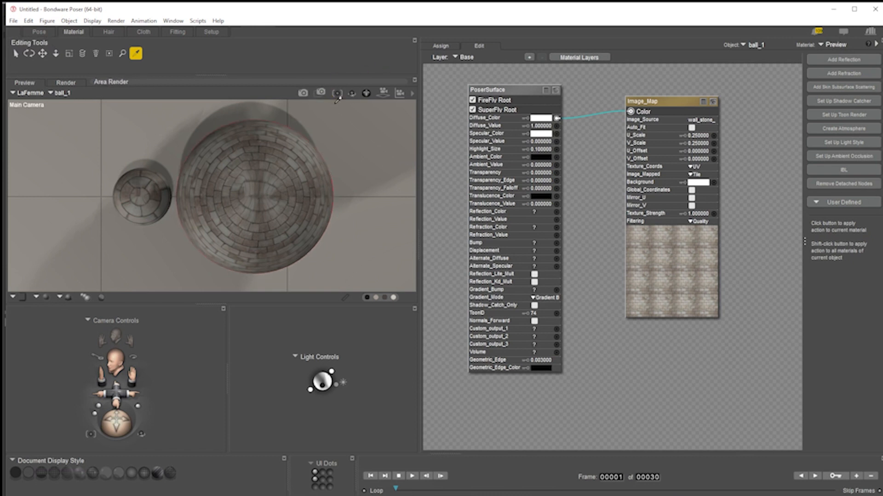
click(366, 94)
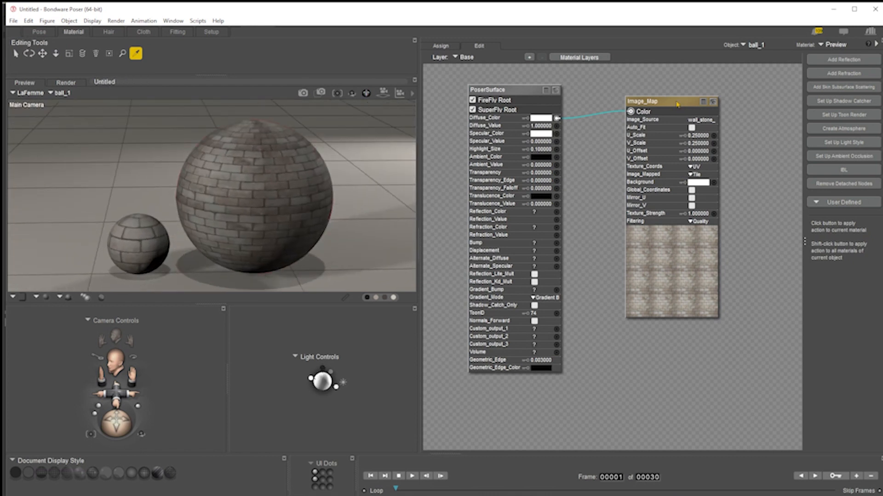
In the Pose room, select the LaFemme figure's body and make the figure visible
click(41, 32)
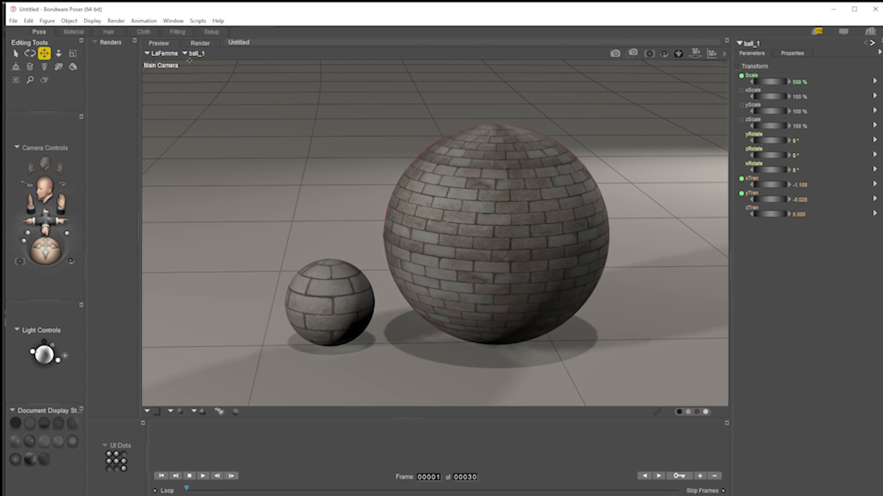
click(207, 56)
click(203, 57)
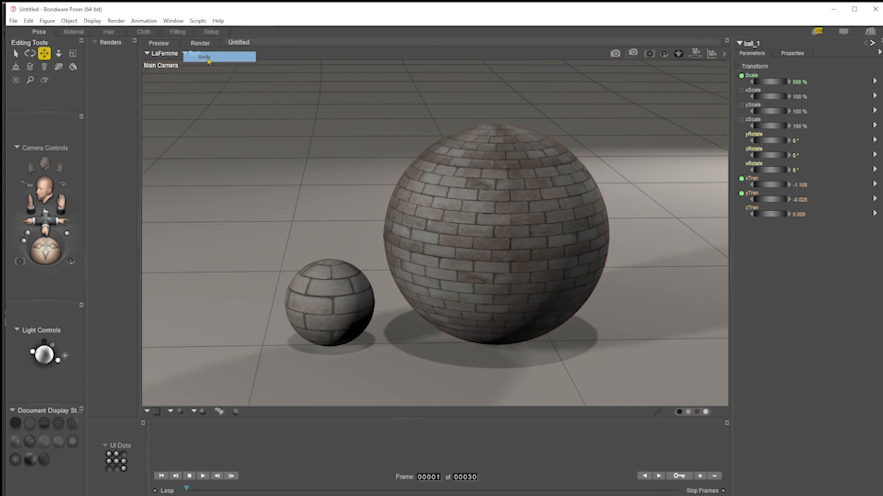
click(789, 54)
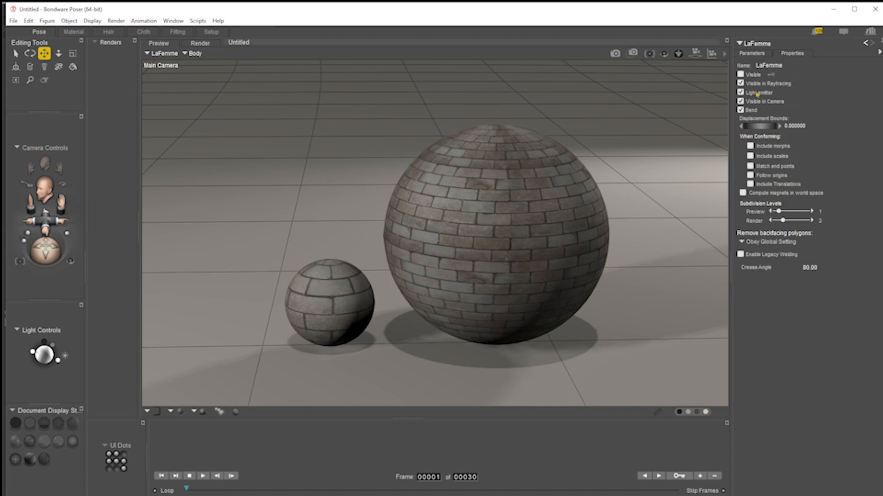
click(740, 75)
click(741, 75)
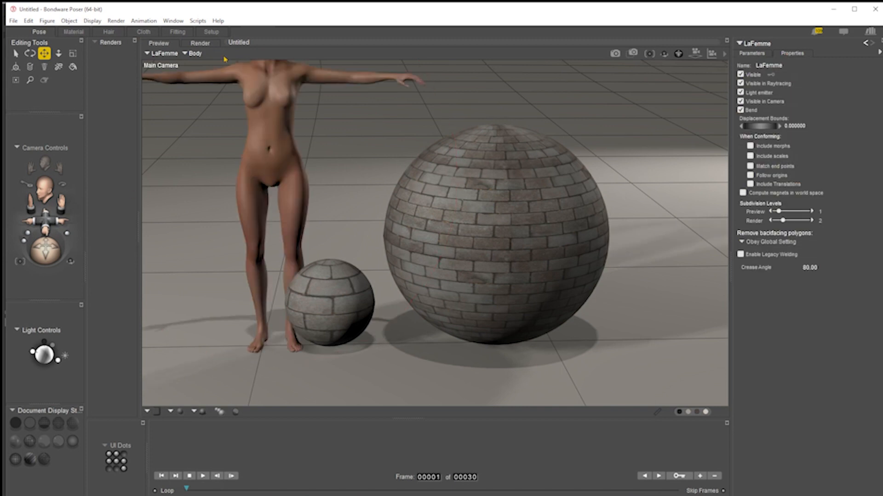
Select the 1PC Suit figure and make it visible
click(162, 53)
click(175, 65)
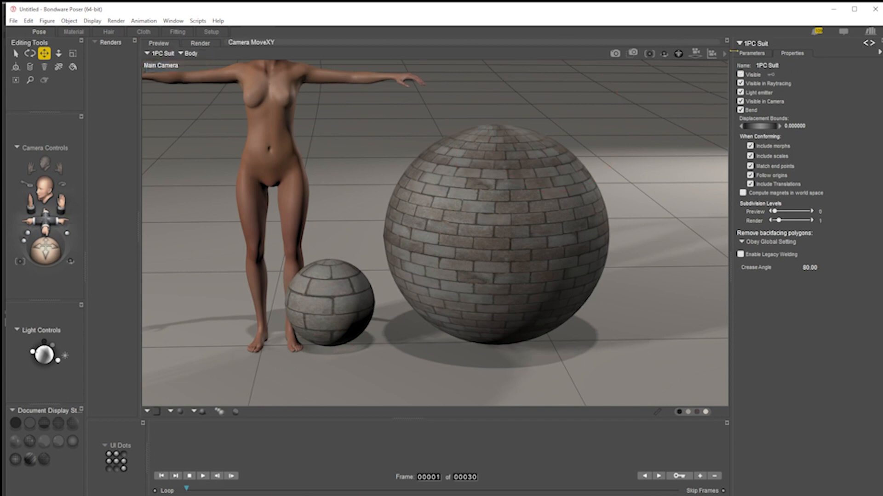
click(740, 74)
Select the LaFemme figure and switch to the Material room
drag(62, 203, 153, 253)
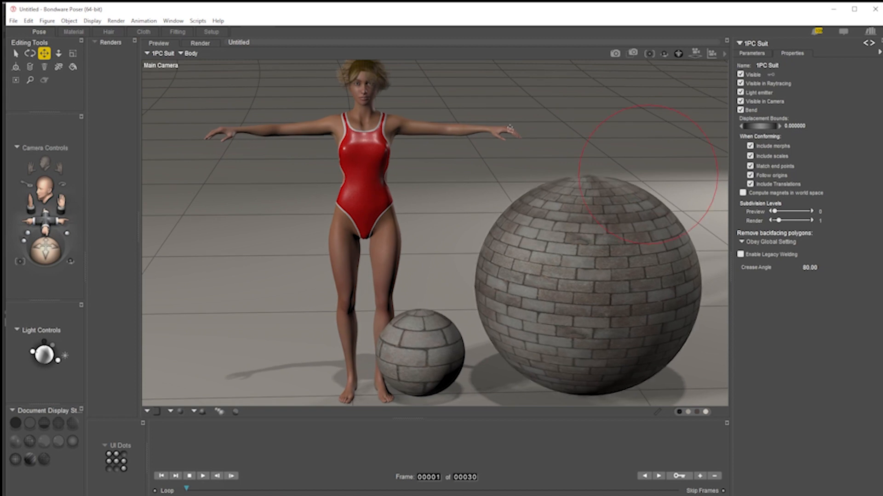
click(441, 127)
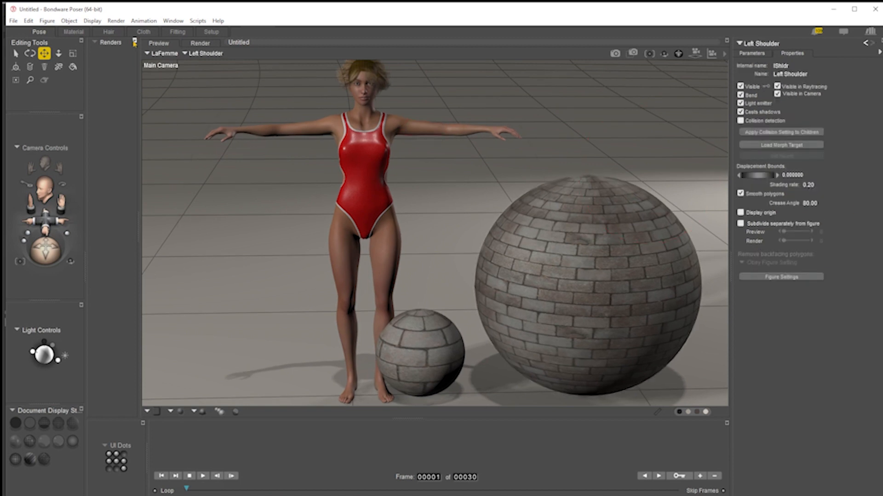
click(74, 32)
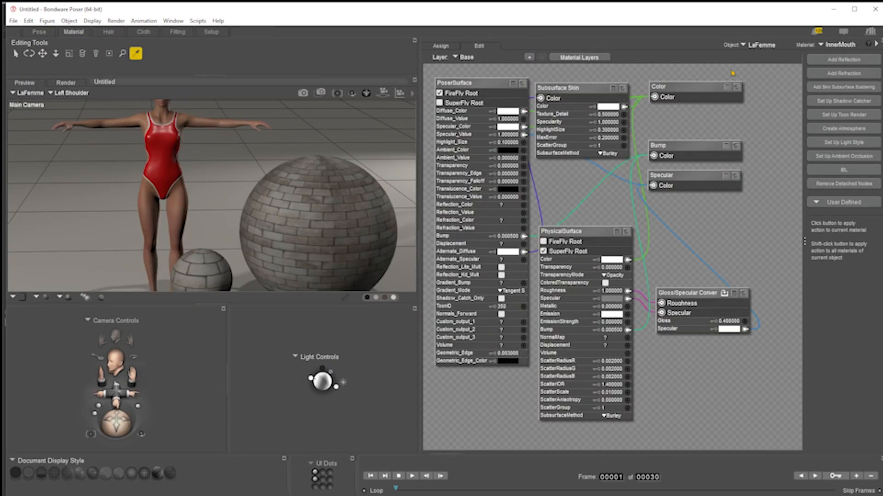
Open LaFemme's SkinHead material and expand the Color node's preview
click(838, 45)
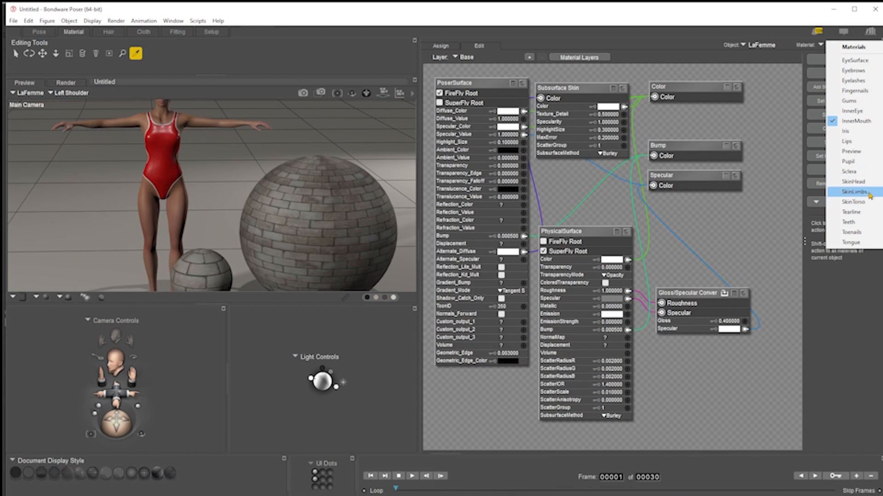
click(853, 181)
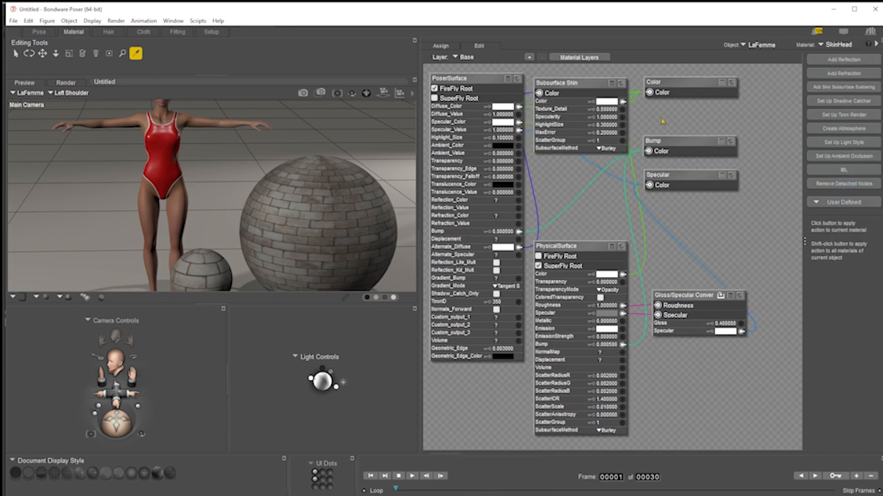
click(732, 83)
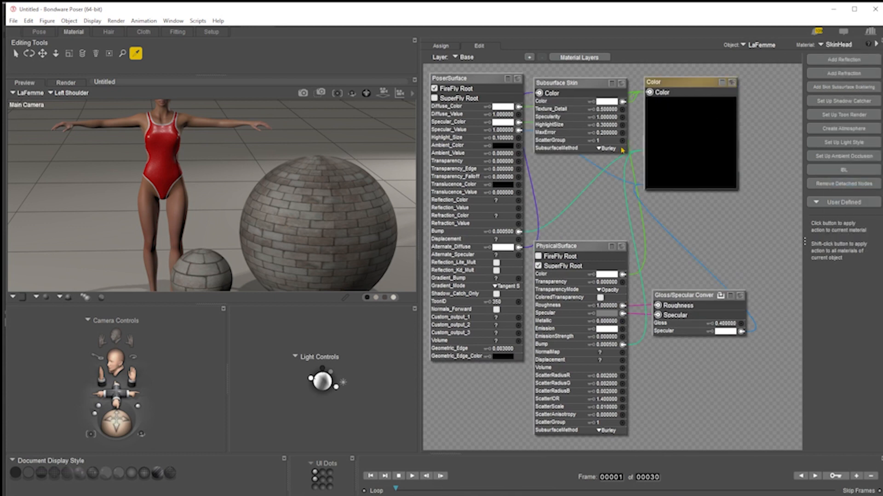
Move the Subsurface Skin node aside and inspect the LaFemme-Head_color.png texture in an image viewer
drag(556, 83, 574, 261)
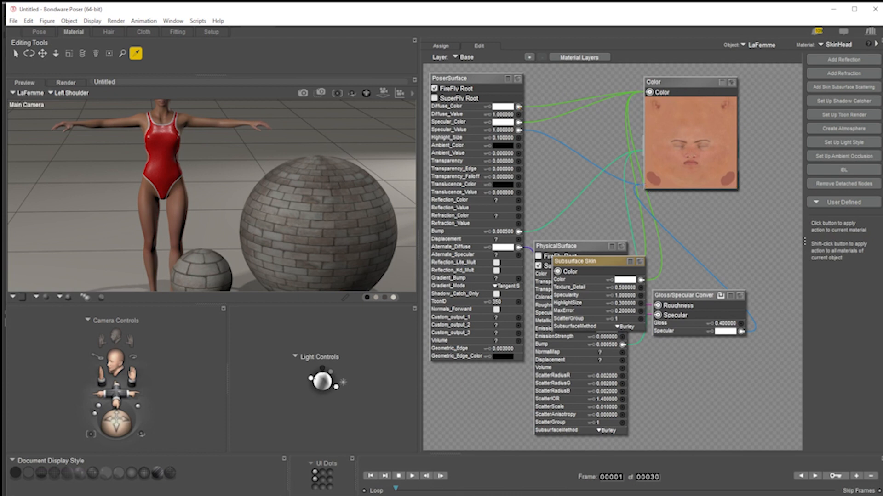
key(alt+Tab)
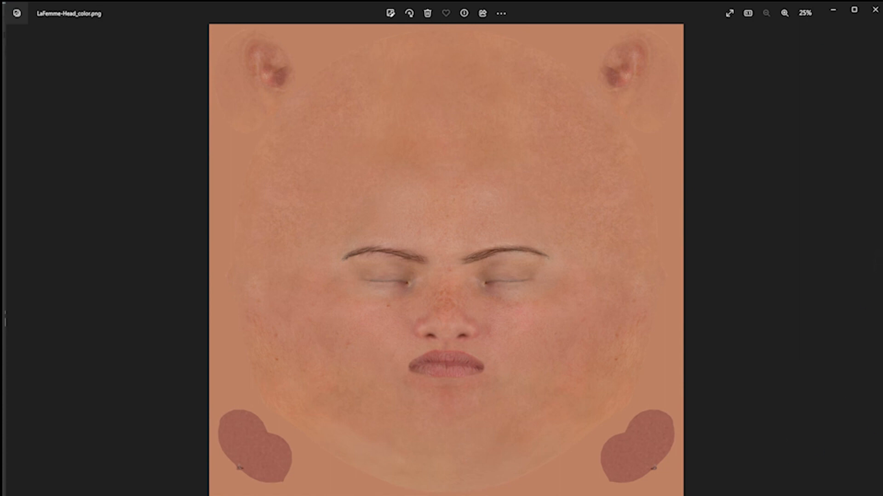
click(833, 9)
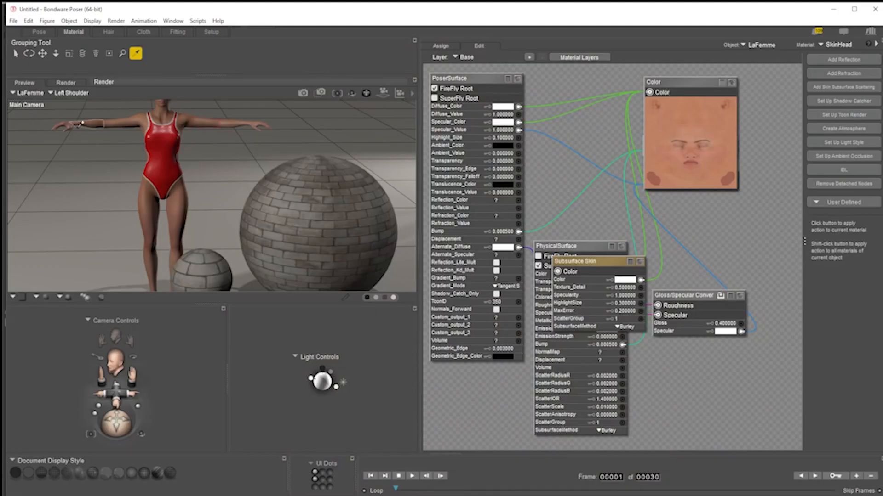
Switch to the Face Camera and set the head Color map's Image_Mapped option to None
click(84, 93)
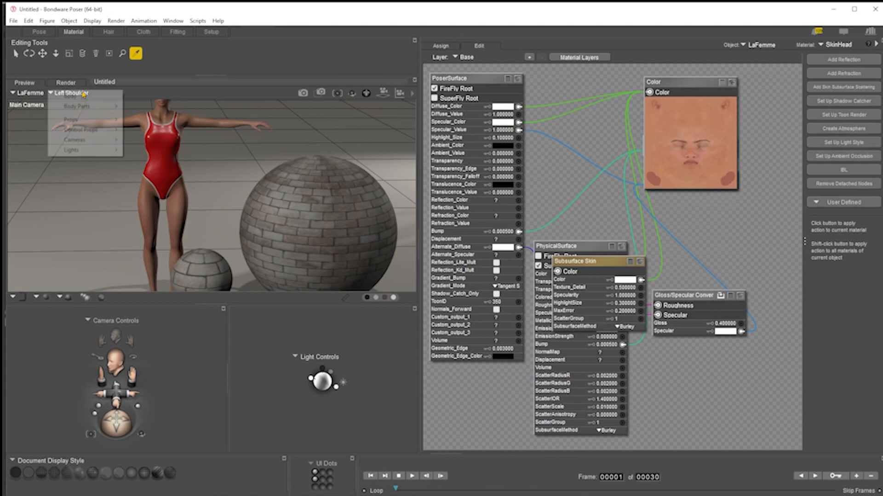
mouse_move(84, 106)
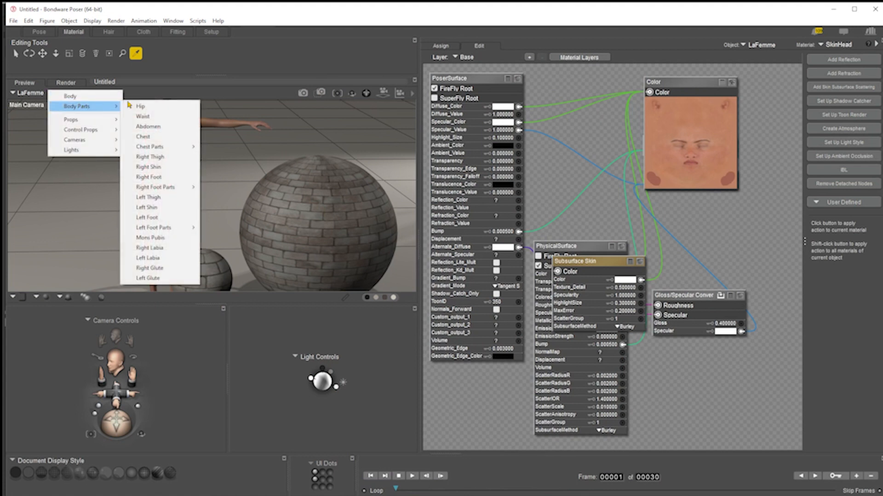
click(306, 57)
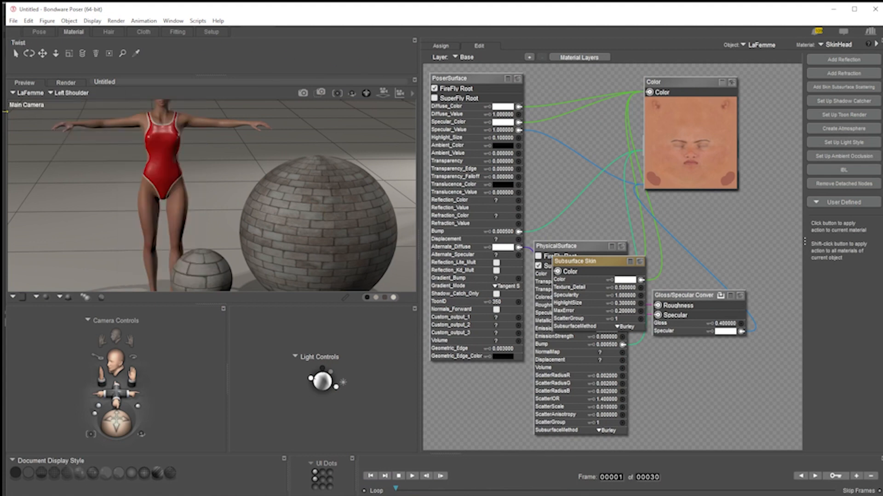
click(56, 53)
click(49, 33)
click(45, 163)
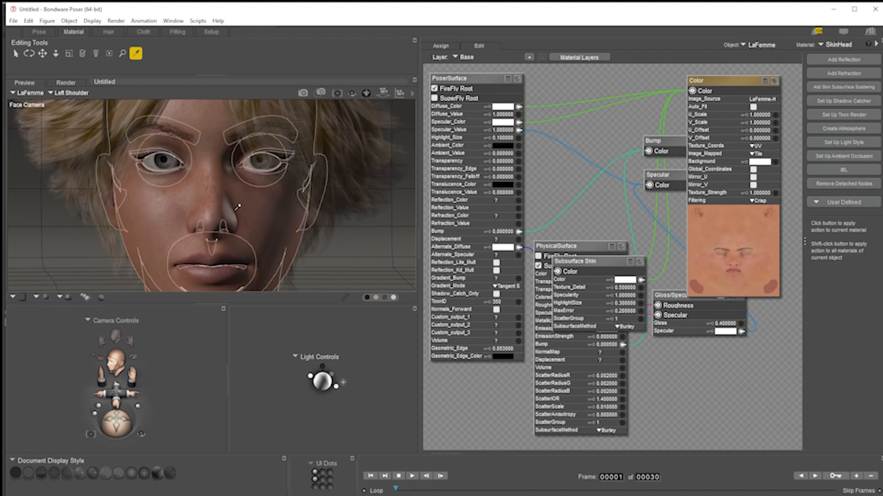
click(756, 154)
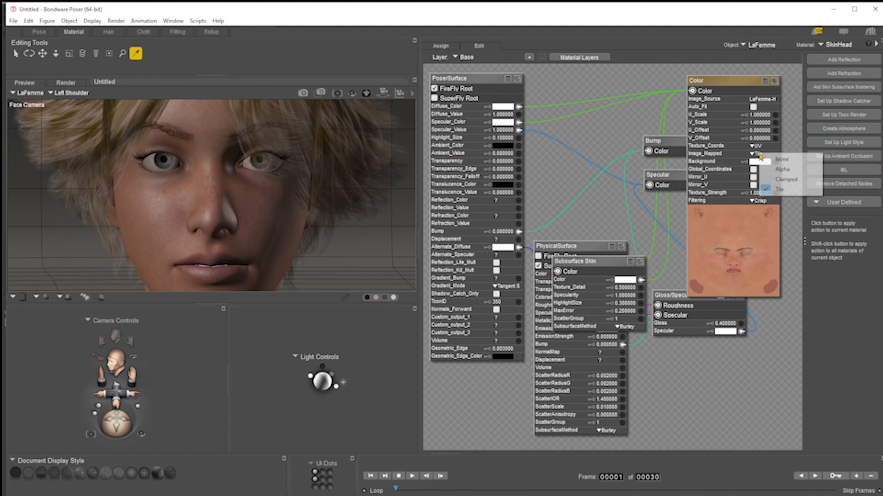
click(797, 160)
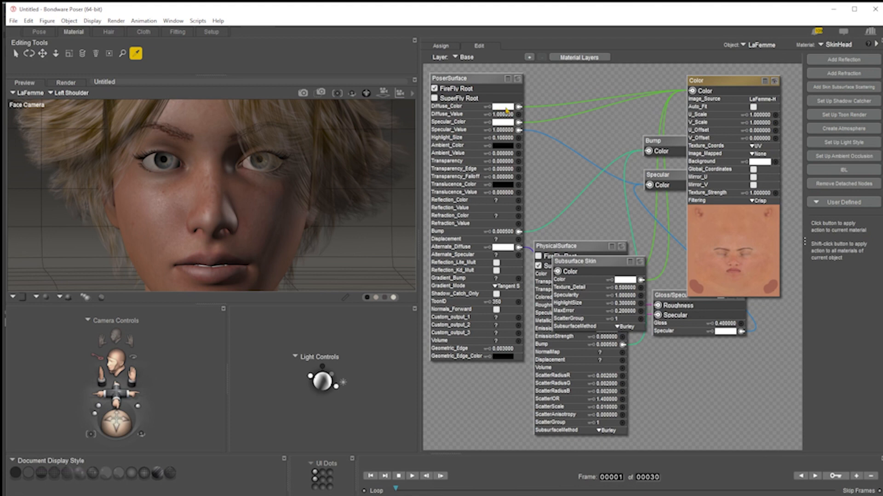
Tint the SkinHead material's Diffuse_Color orange
click(506, 110)
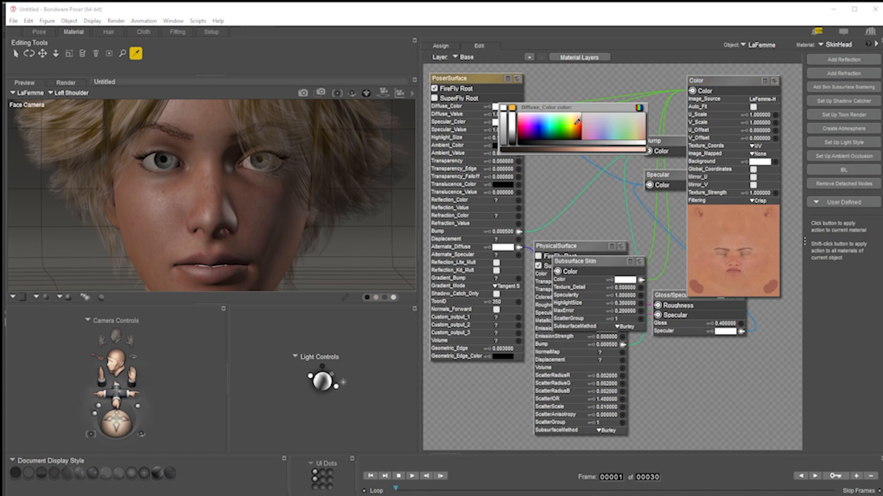
click(576, 123)
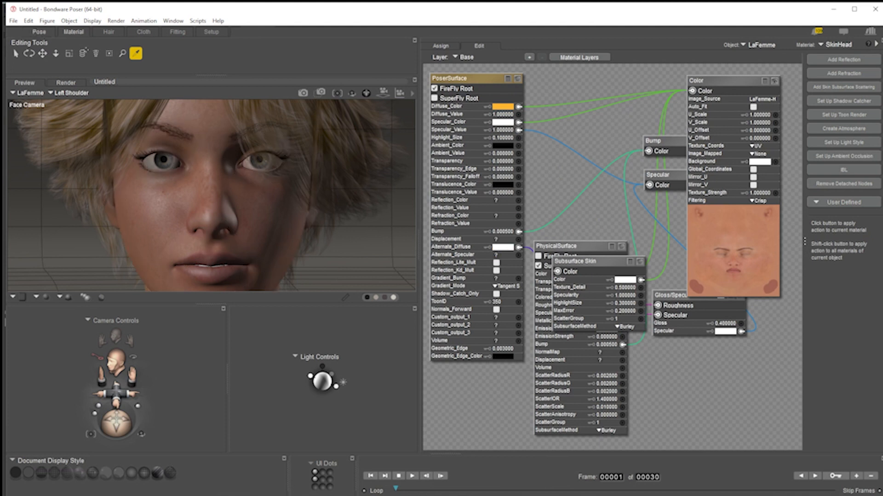
Select the ball_1 prop, frame it in the view and open its material in the Material room
click(39, 32)
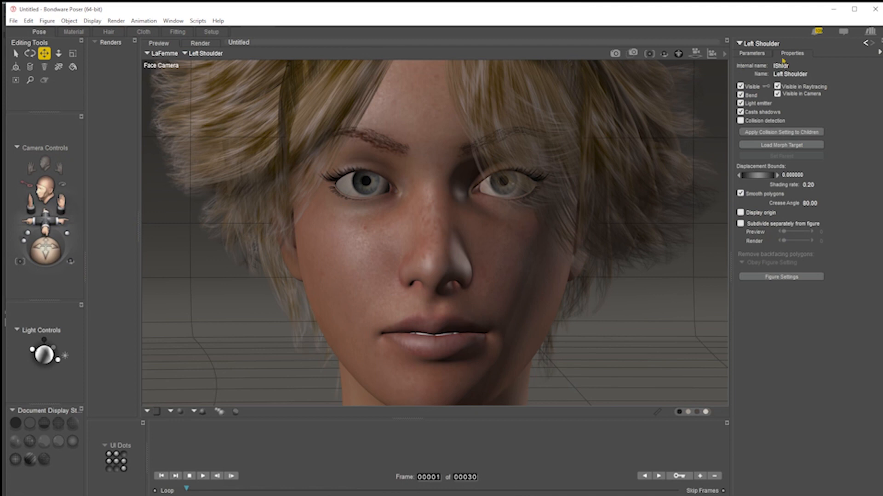
click(204, 55)
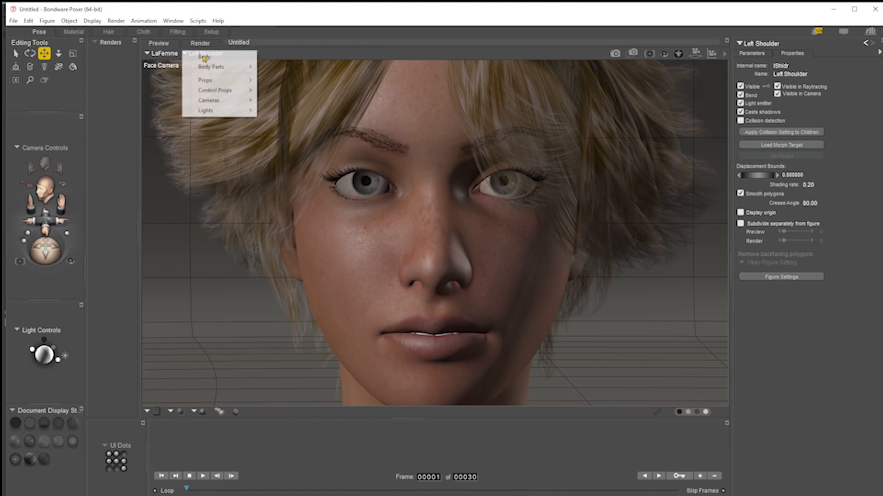
mouse_move(214, 81)
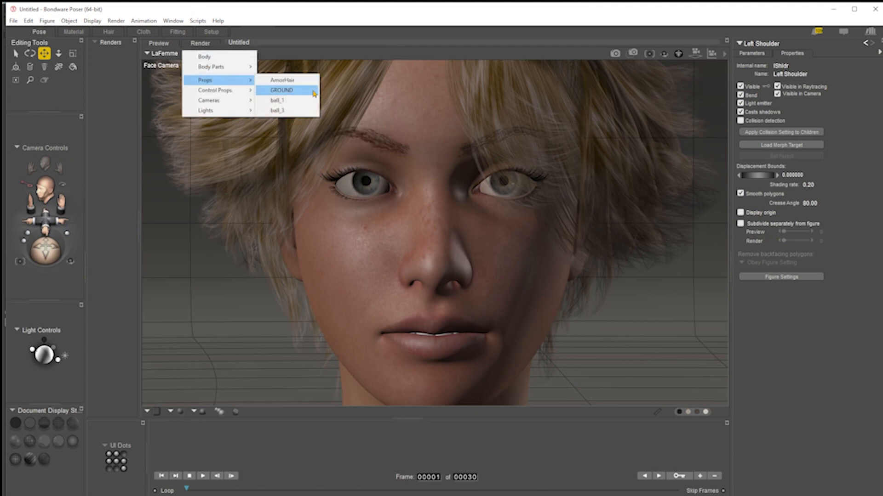
click(285, 101)
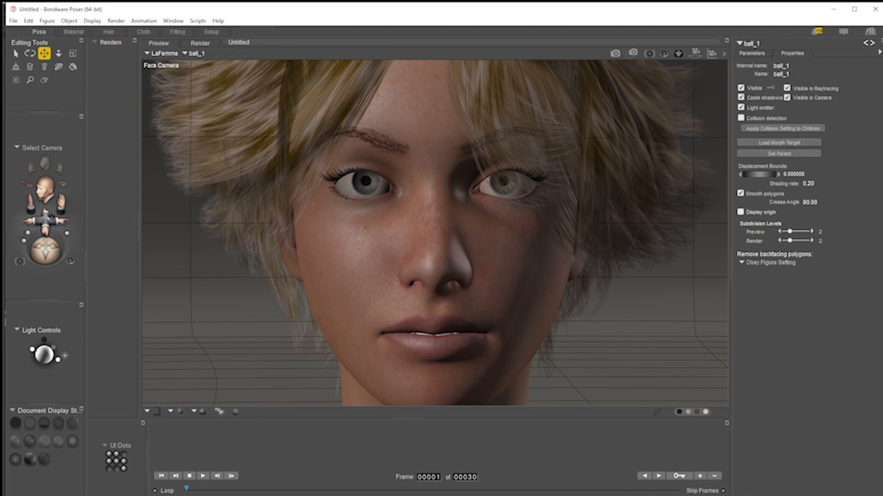
key(ctrl+m)
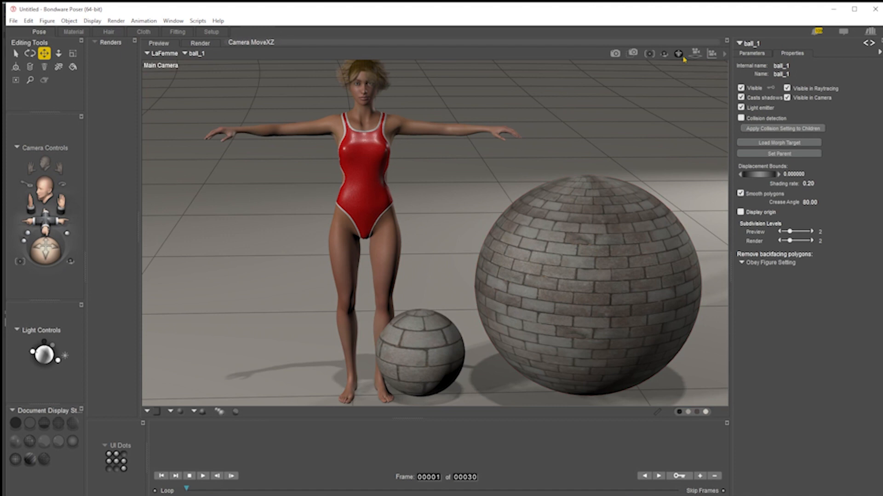
click(650, 54)
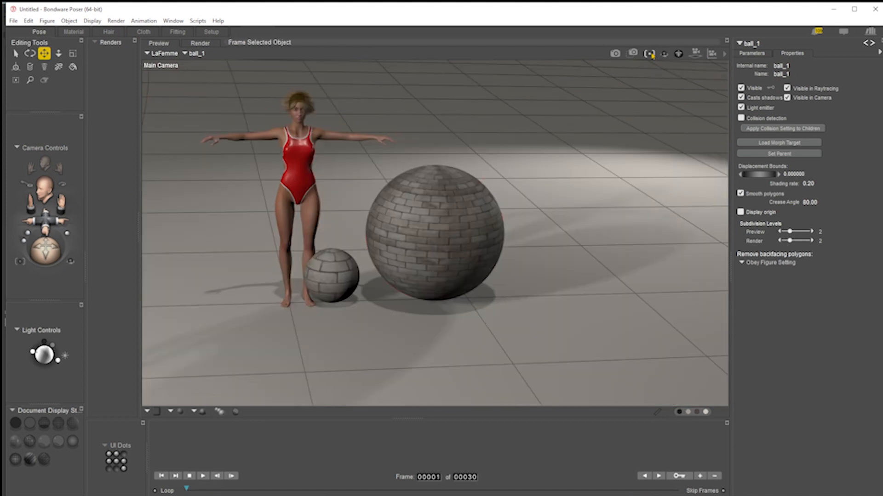
click(43, 214)
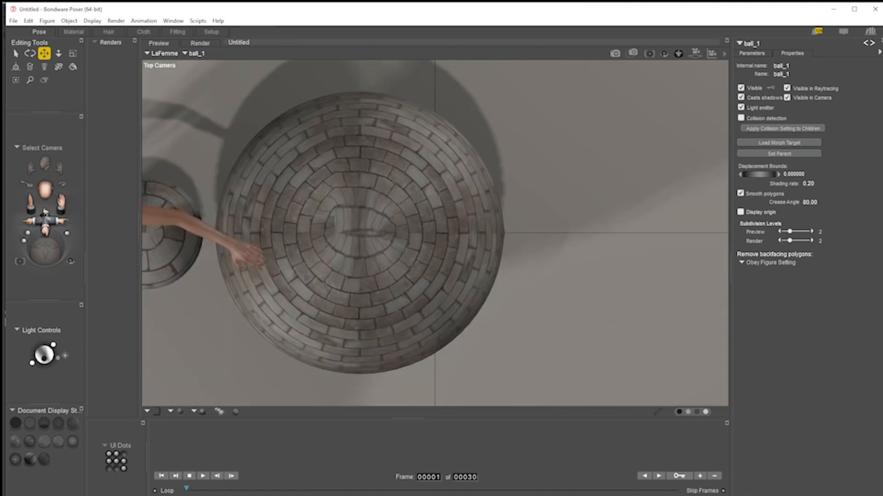
drag(44, 216, 298, 146)
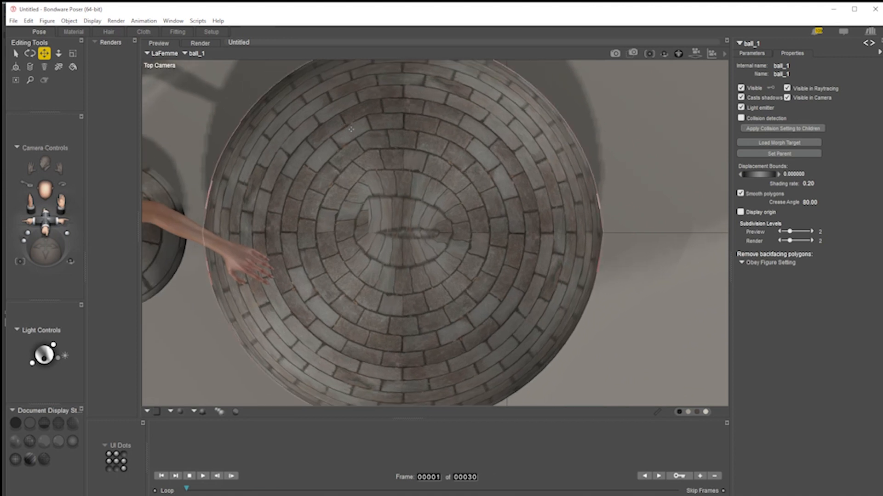
key(ctrl+m)
drag(45, 214, 48, 350)
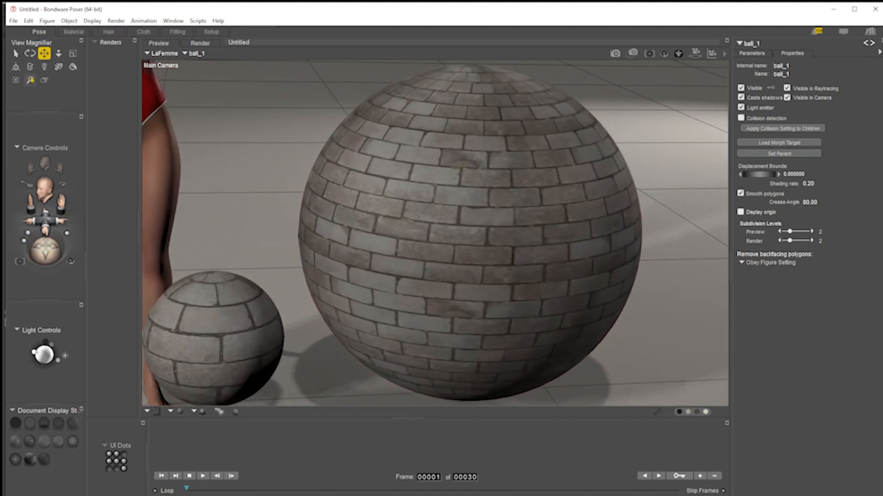
click(73, 31)
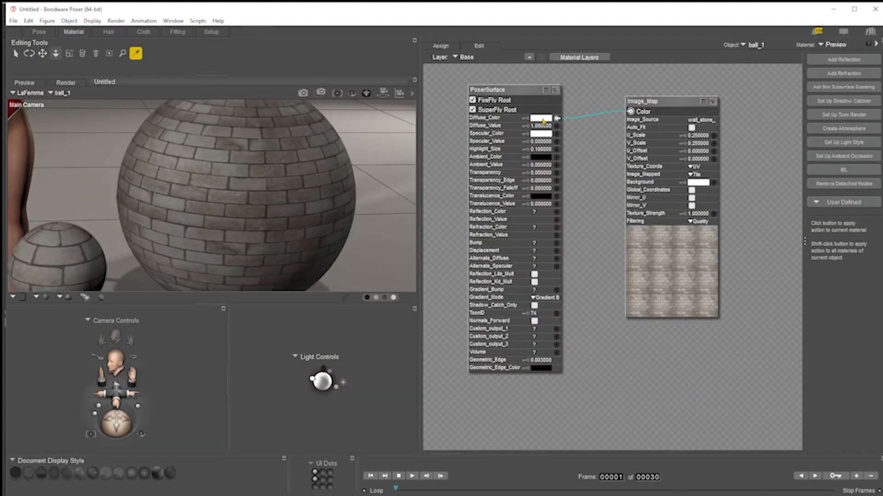
Tint ball_1's Diffuse_Color orange
click(543, 120)
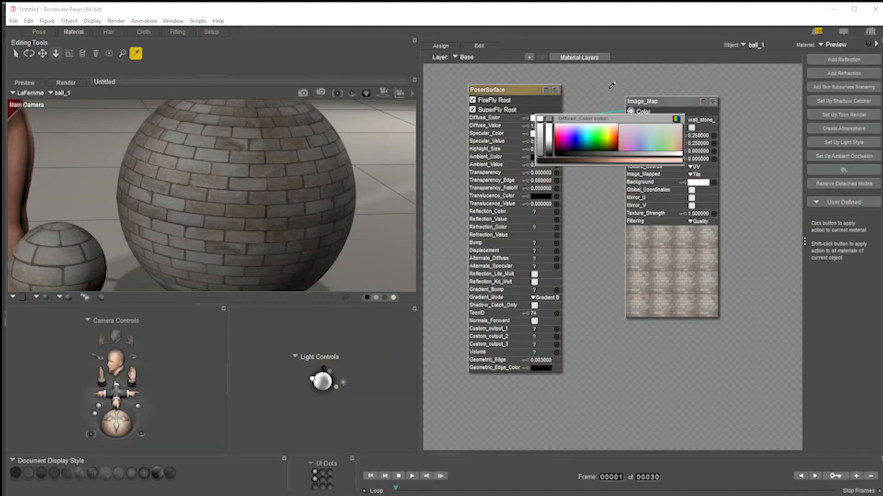
click(615, 133)
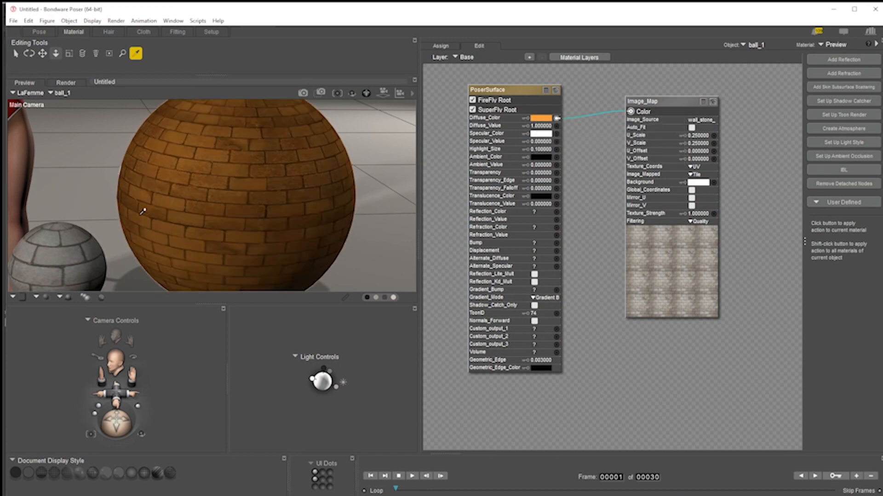
Move the Image_Map node aside and set ball_1's Diffuse_Color back to white
drag(671, 97, 720, 88)
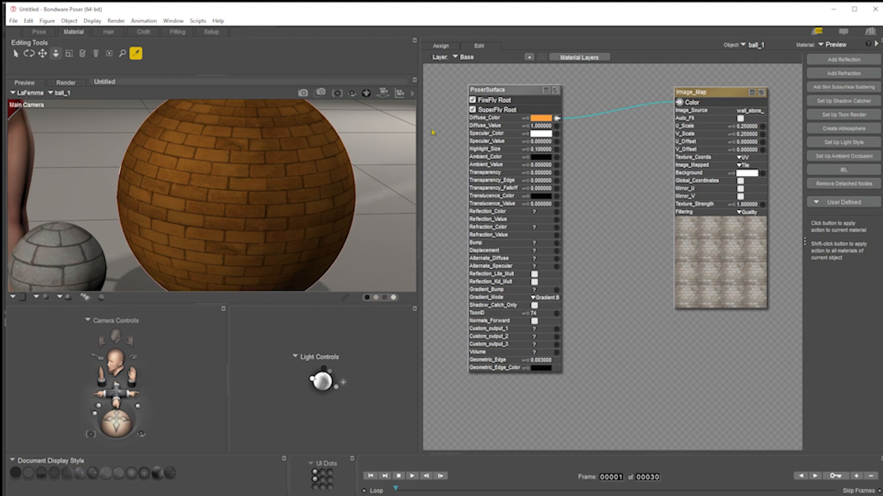
click(544, 121)
click(678, 118)
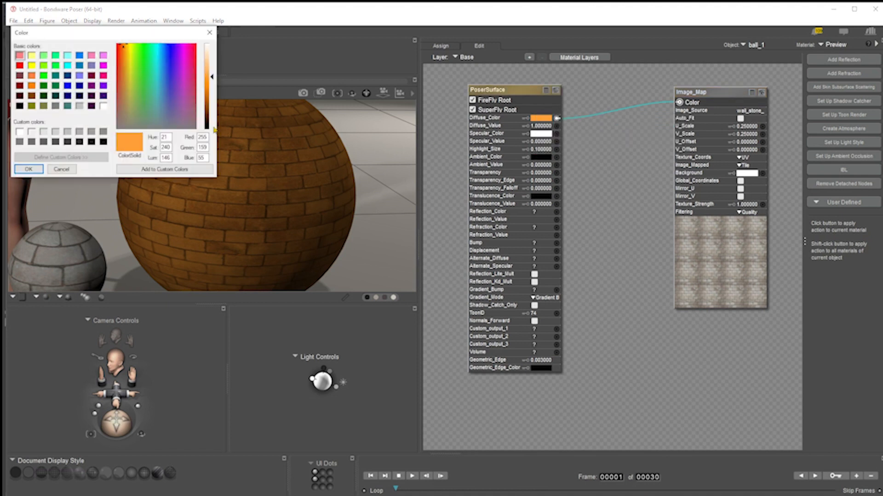
click(103, 106)
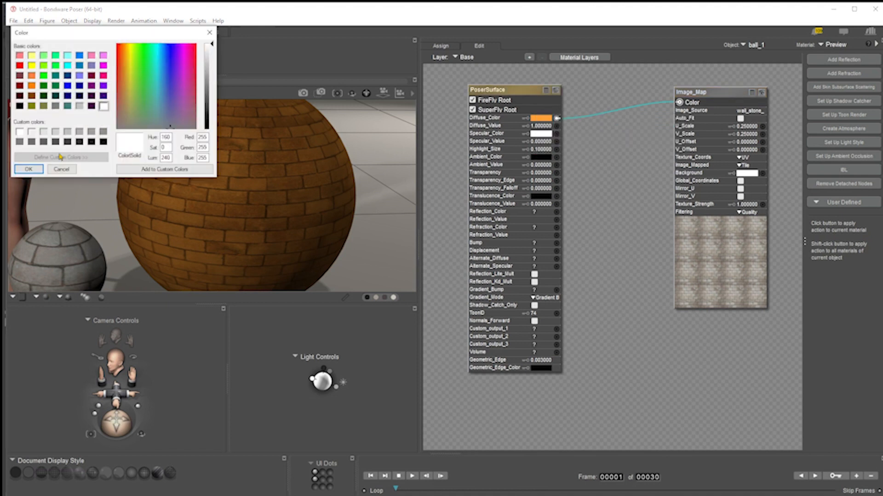
click(28, 170)
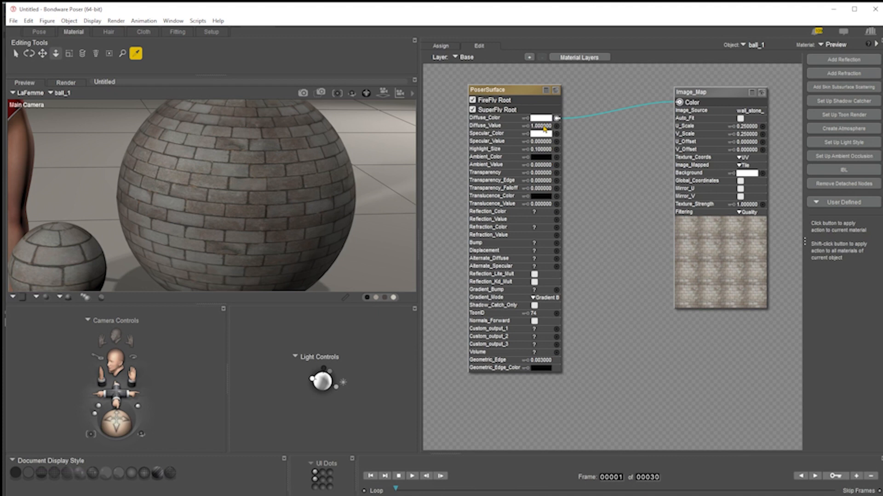
Render the scene, set ball_1's Diffuse_Value to 0 and render again
key(ctrl+r)
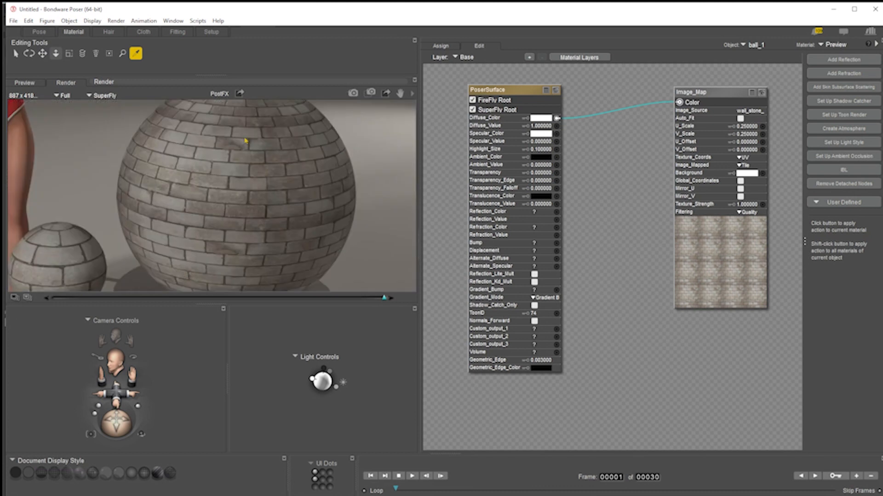
click(536, 126)
text(0)
key(Return)
click(353, 93)
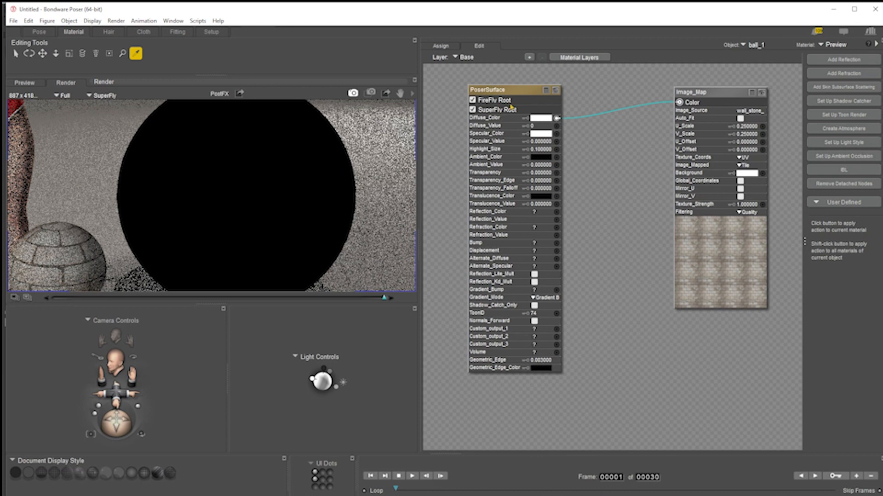
Set ball_1's Diffuse_Value to 10 and render the scene
click(532, 125)
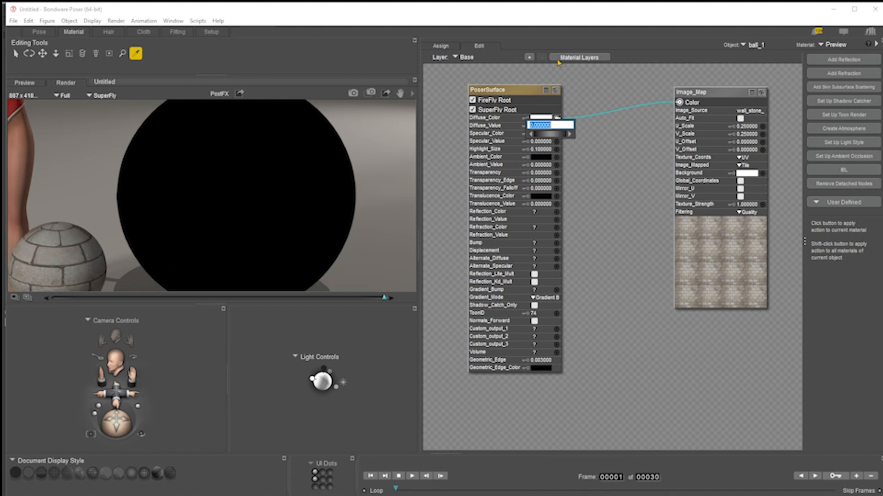
text(10)
key(Return)
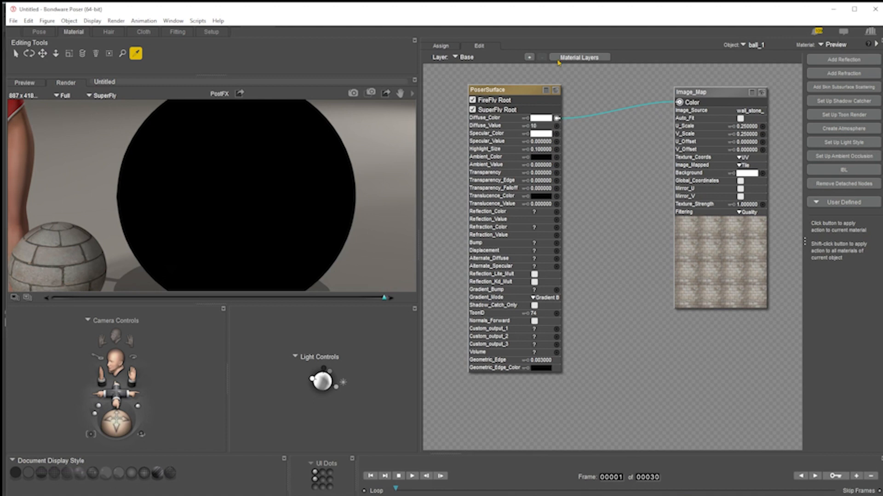
click(353, 93)
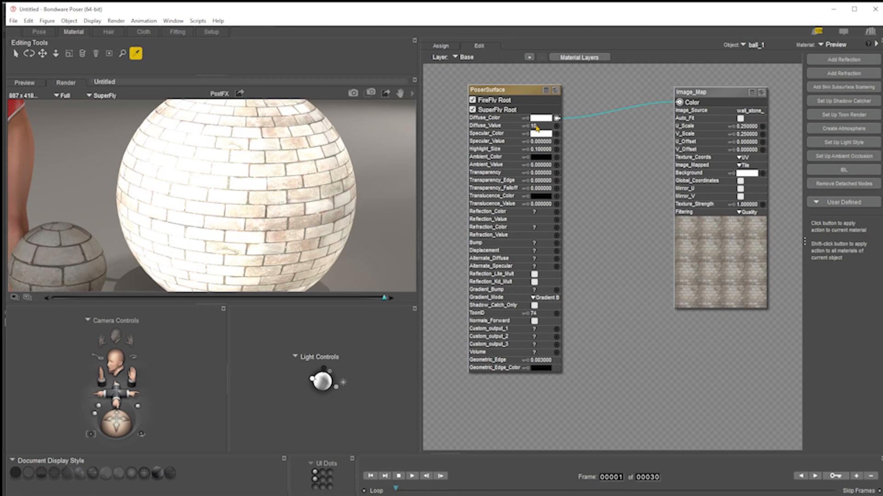
Set ball_1's Diffuse_Value to 1, move the Image_Map node and return to the preview
click(535, 126)
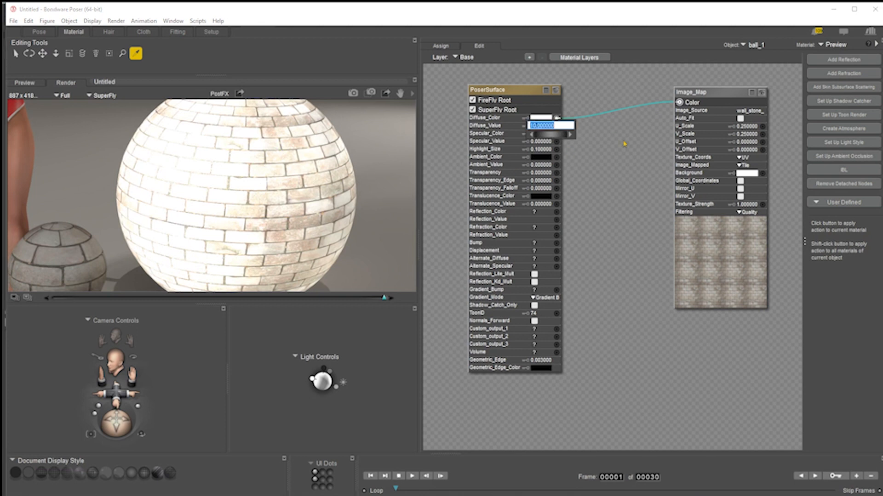
text(1)
key(Return)
drag(711, 100, 670, 111)
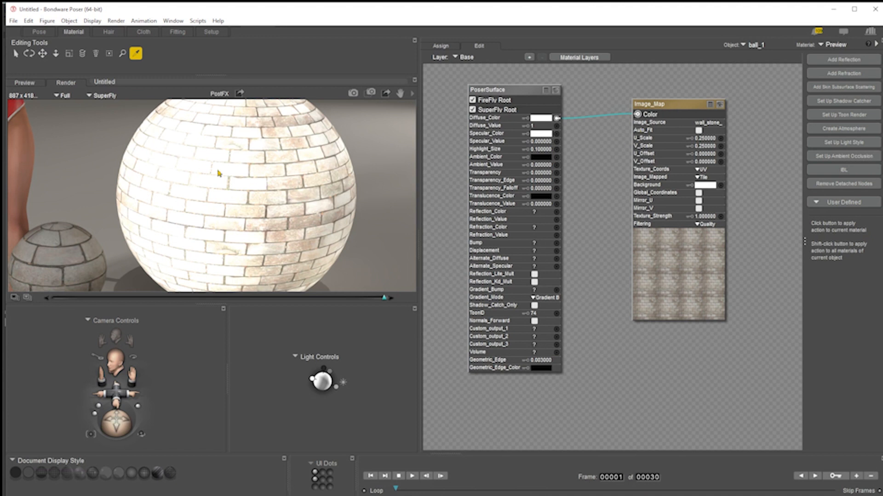
click(264, 170)
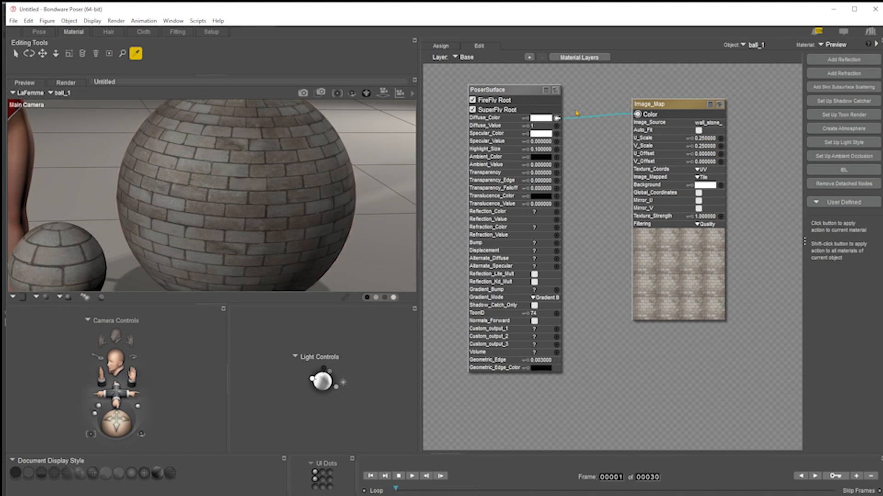
Examine the Image_Map's texture coordinate and filtering options and frame the camera view around the balls
click(705, 173)
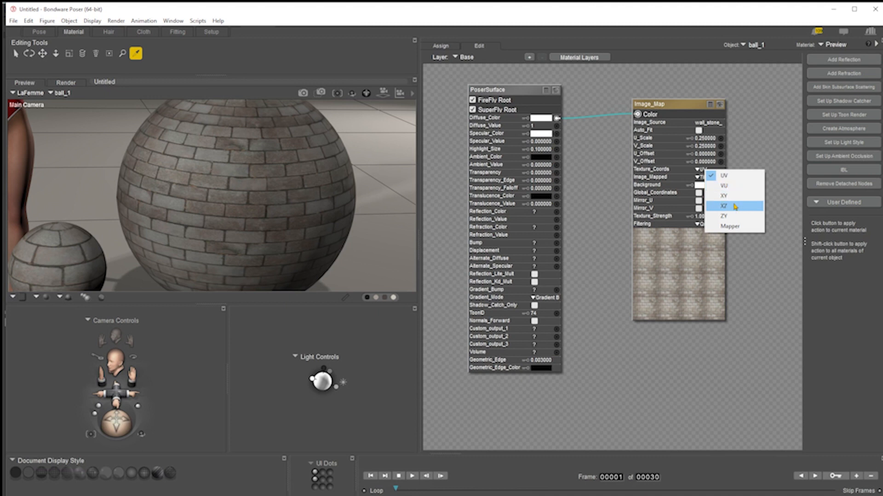
click(776, 156)
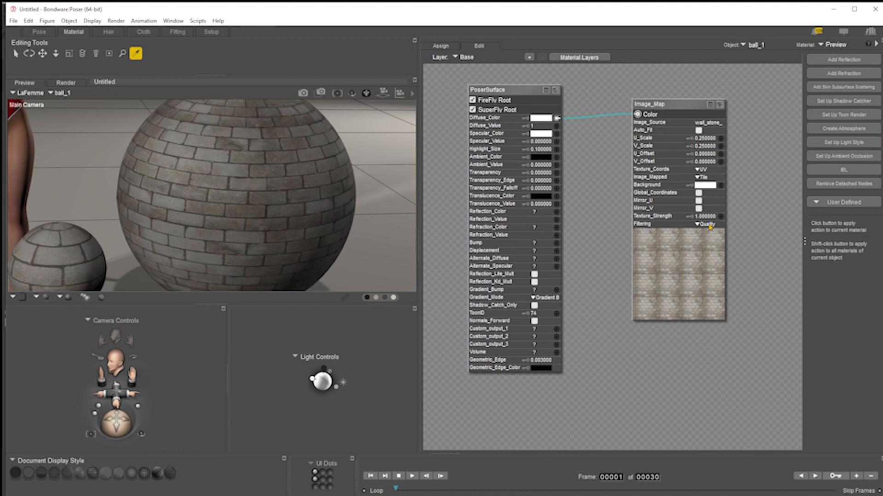
click(304, 94)
drag(385, 96, 368, 96)
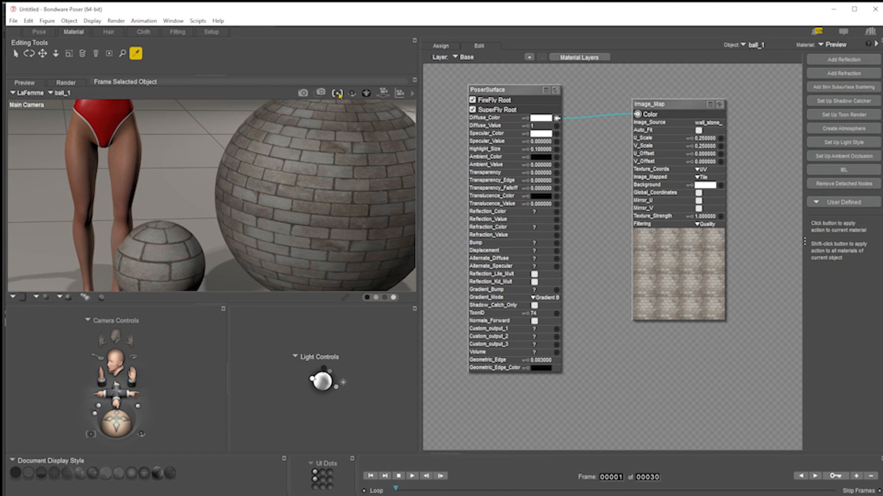
drag(366, 93, 350, 95)
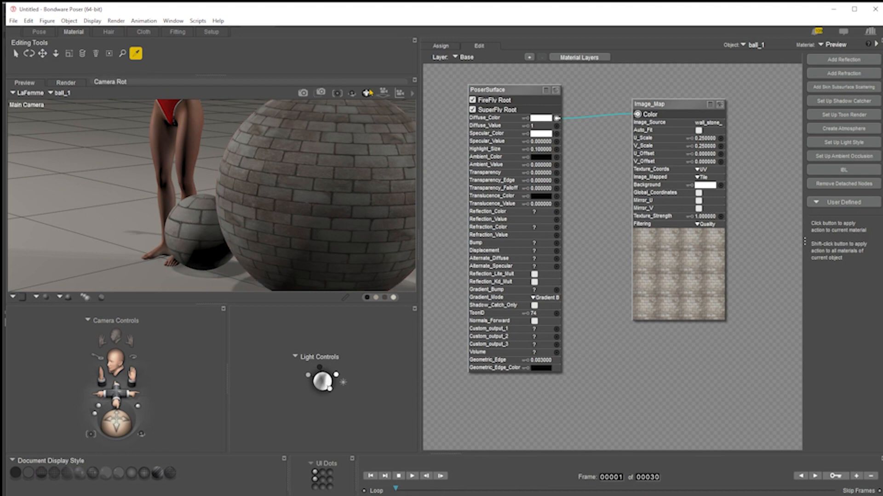
drag(368, 95, 368, 81)
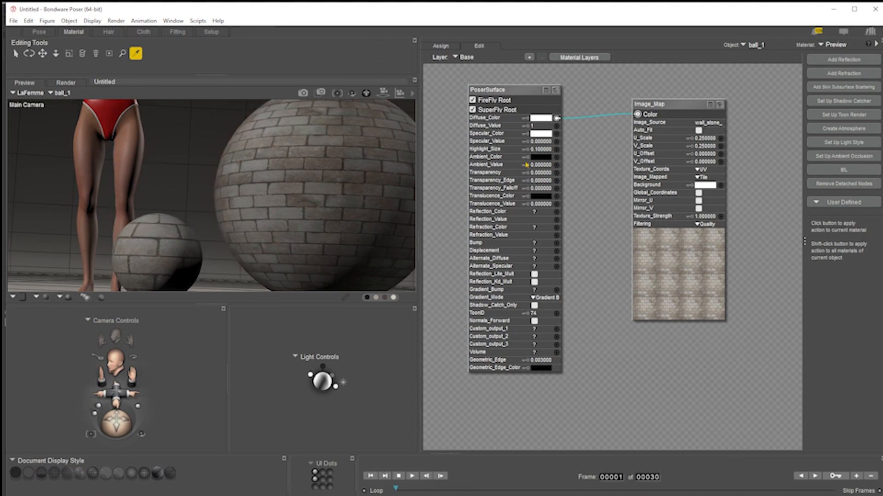
click(708, 225)
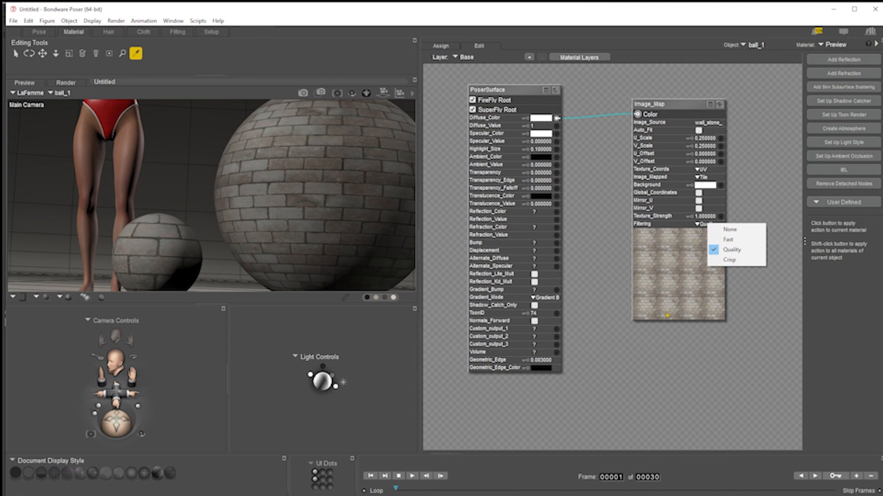
click(756, 294)
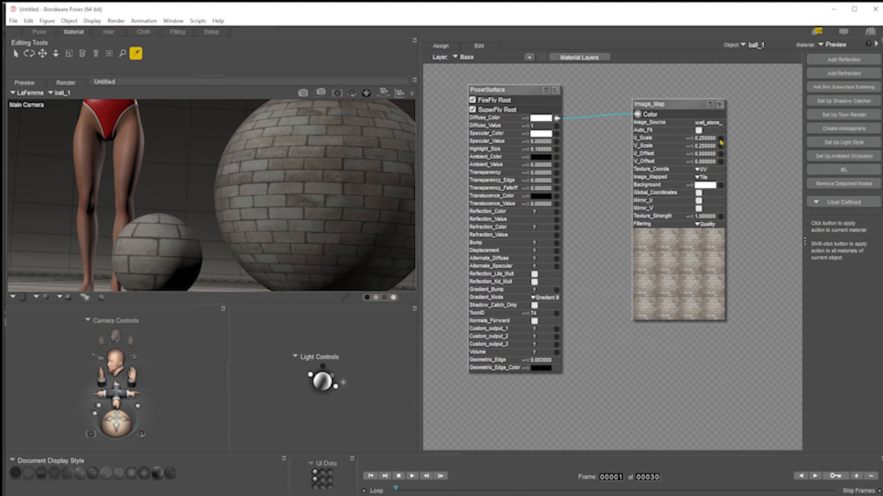
Move the Image_Map node and inspect its texture in the Texture Manager without changing it
drag(686, 110, 627, 114)
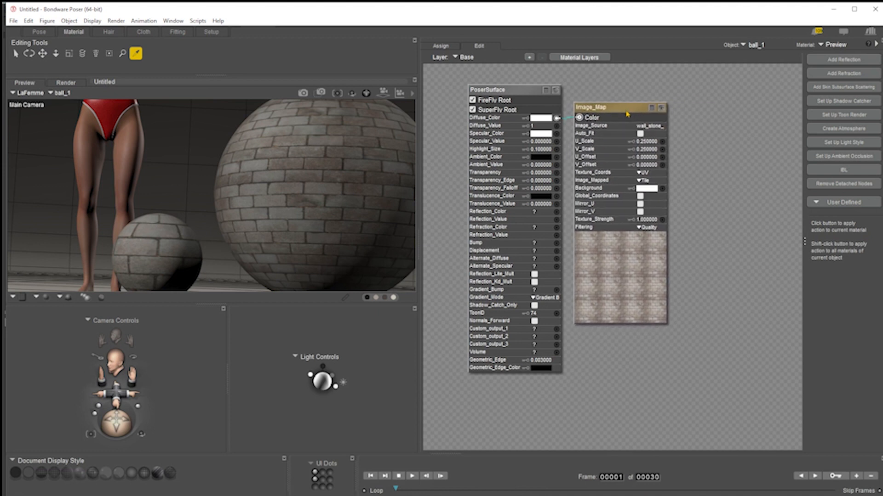
click(650, 127)
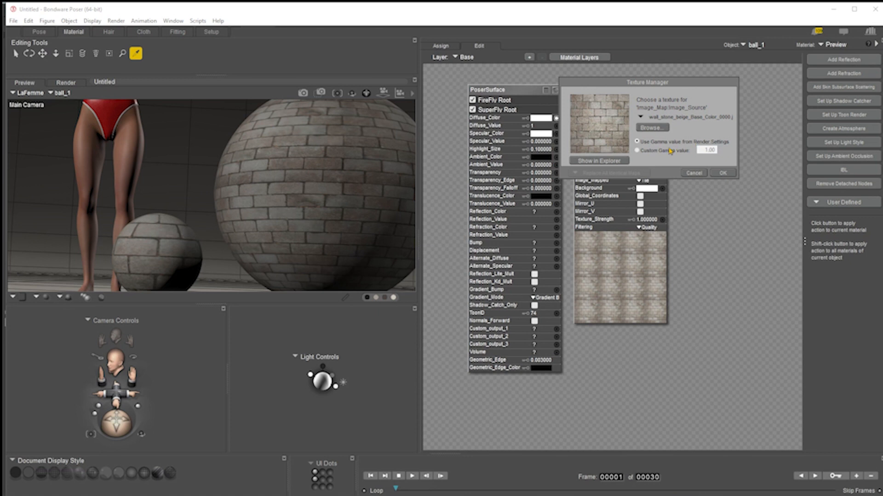
click(692, 174)
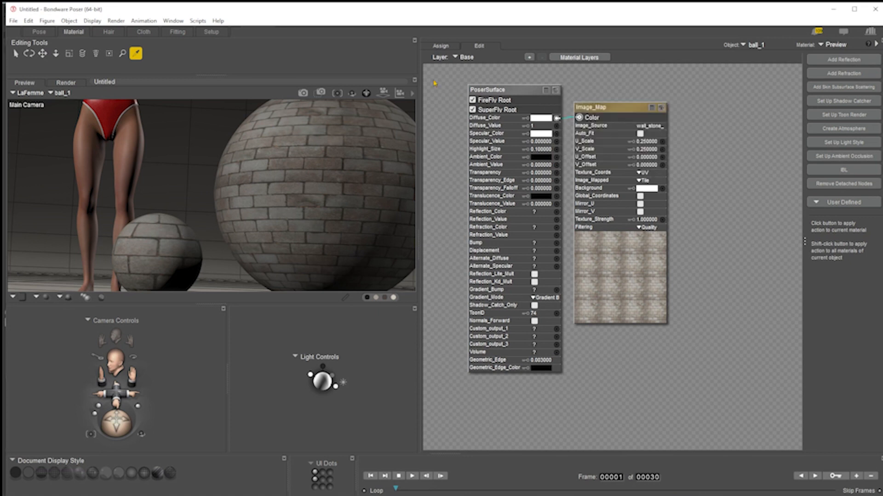
Open the FireFly render settings and close them without changes
click(412, 95)
click(459, 177)
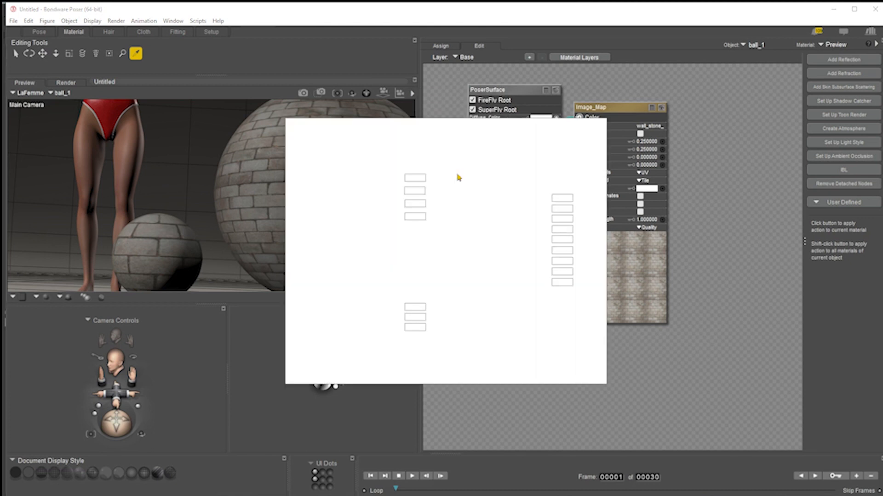
click(375, 156)
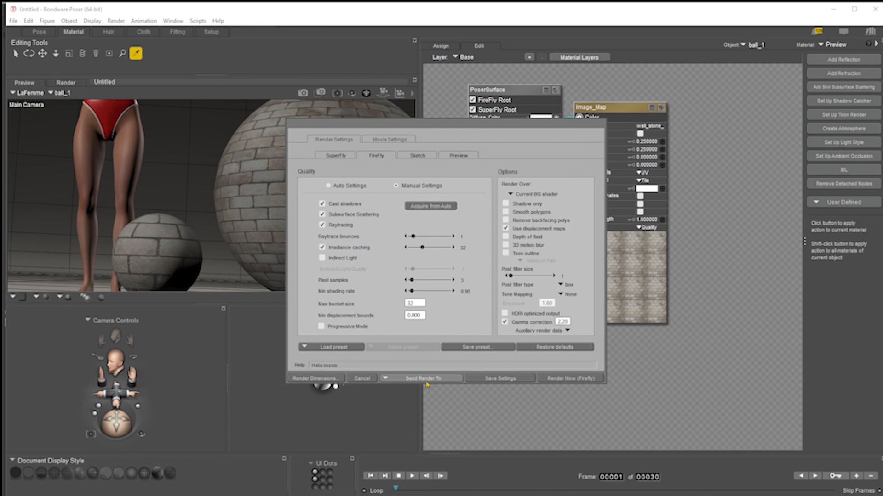
click(363, 380)
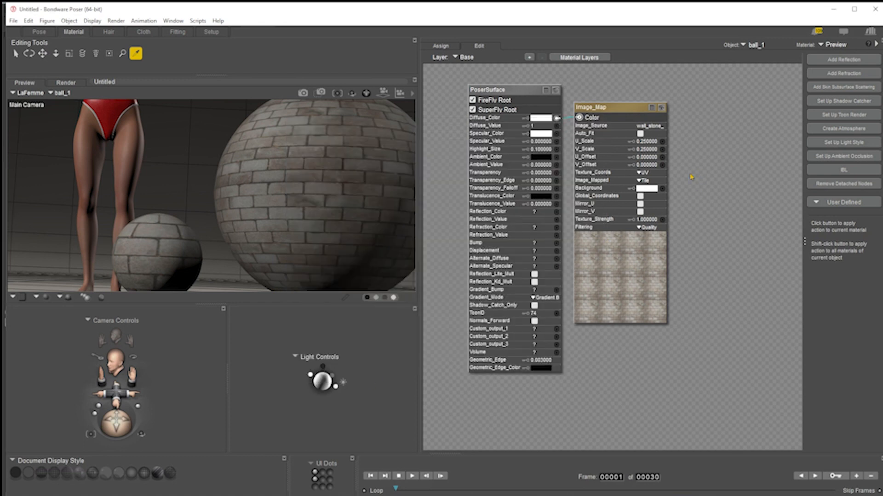
Move the Image_Map node back and set its texture to use a custom gamma value of 1.00
drag(611, 114, 663, 114)
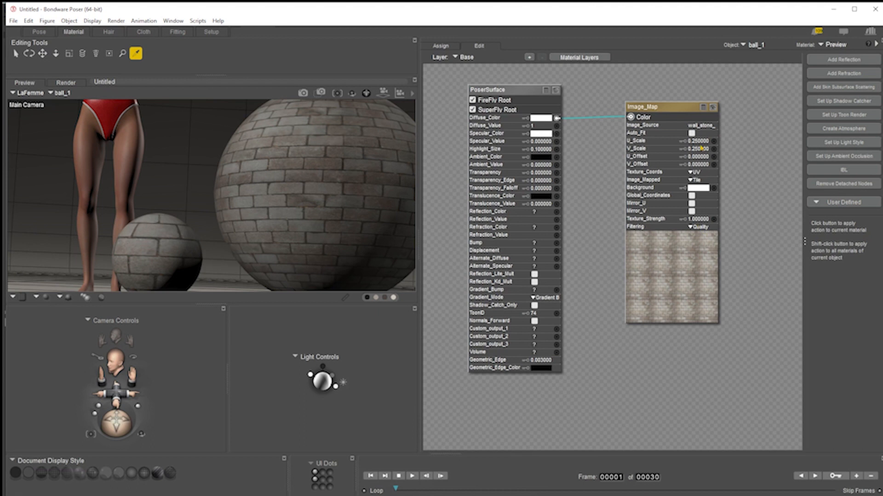
click(699, 126)
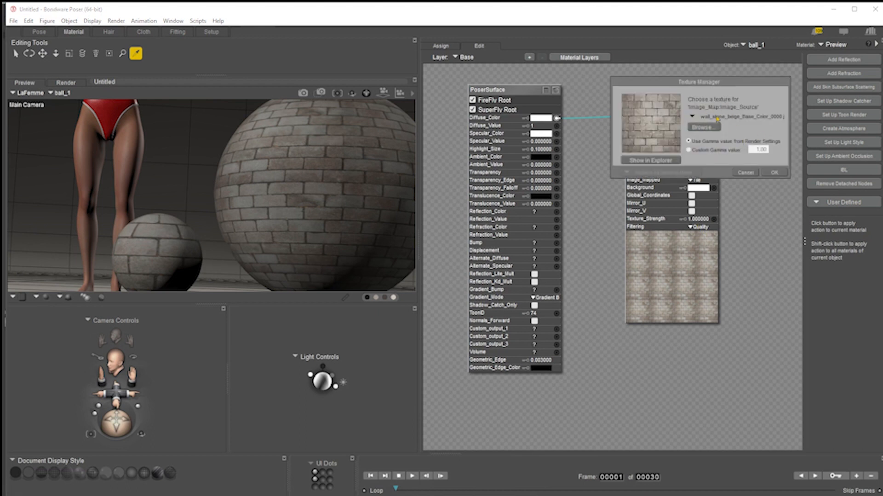
click(712, 151)
click(775, 173)
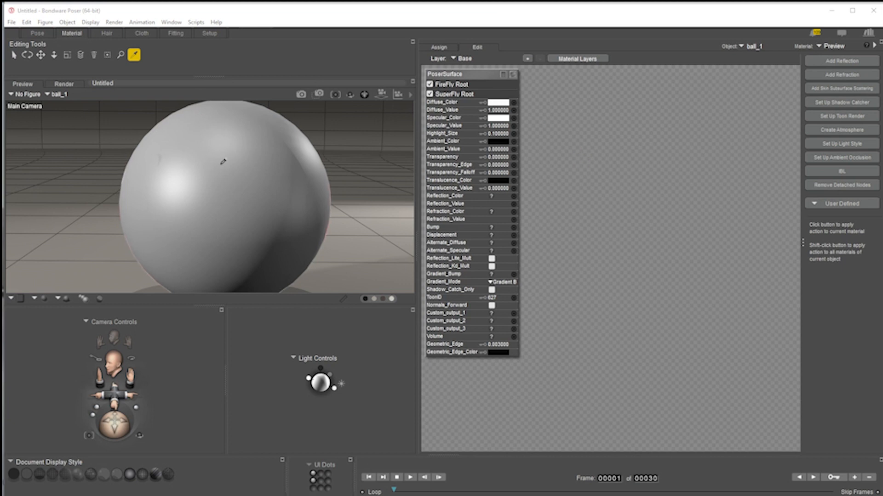
Add a Clouds 3D texture node to ball_1's material, show its preview and position it
right_click(603, 174)
mouse_move(648, 184)
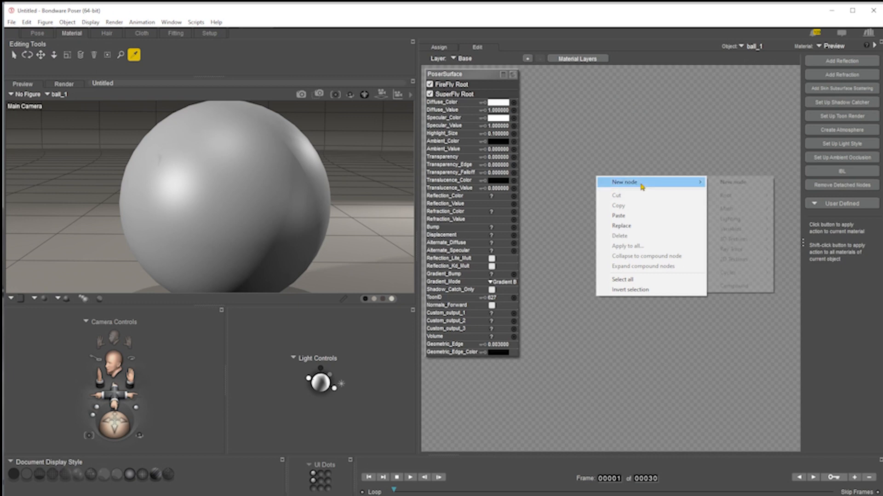
mouse_move(756, 241)
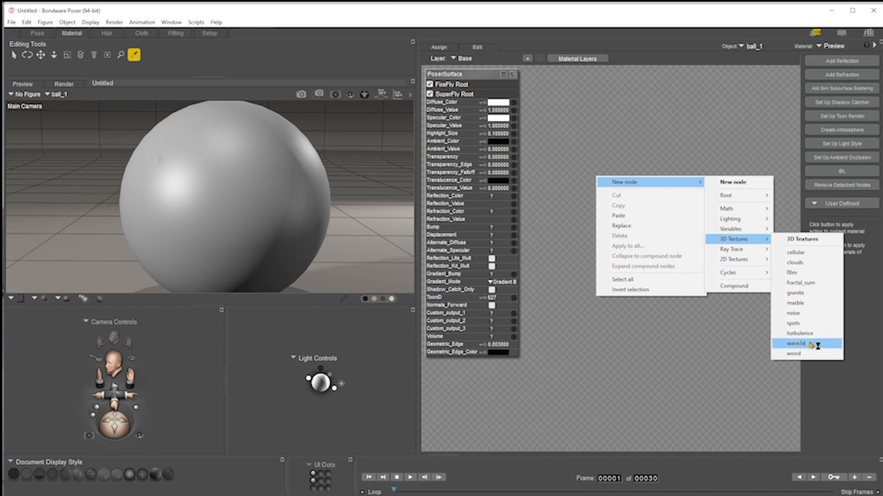
click(805, 264)
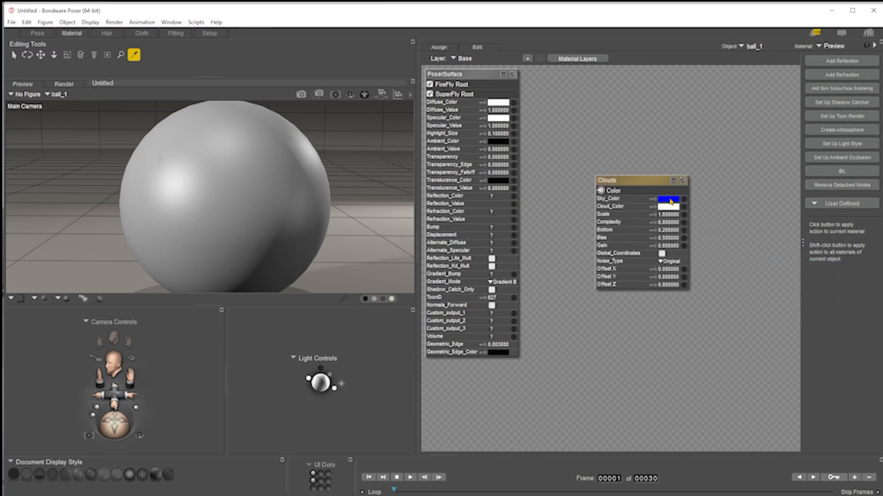
click(685, 182)
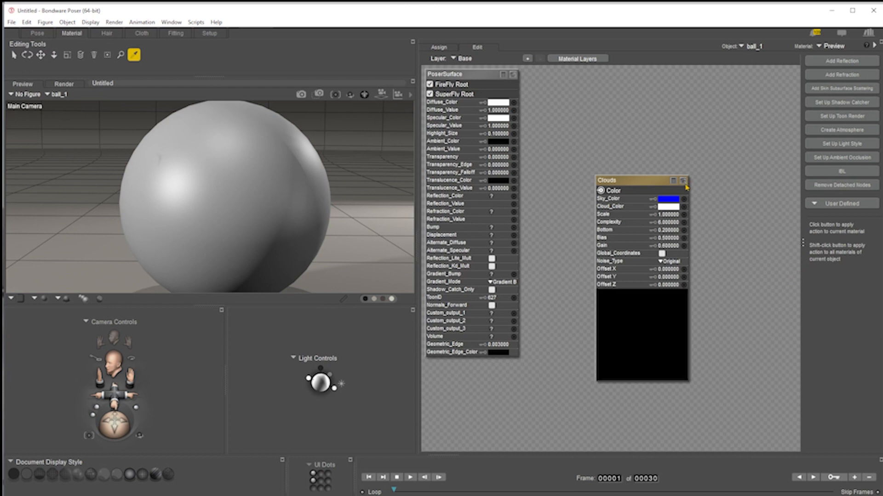
drag(640, 292, 673, 217)
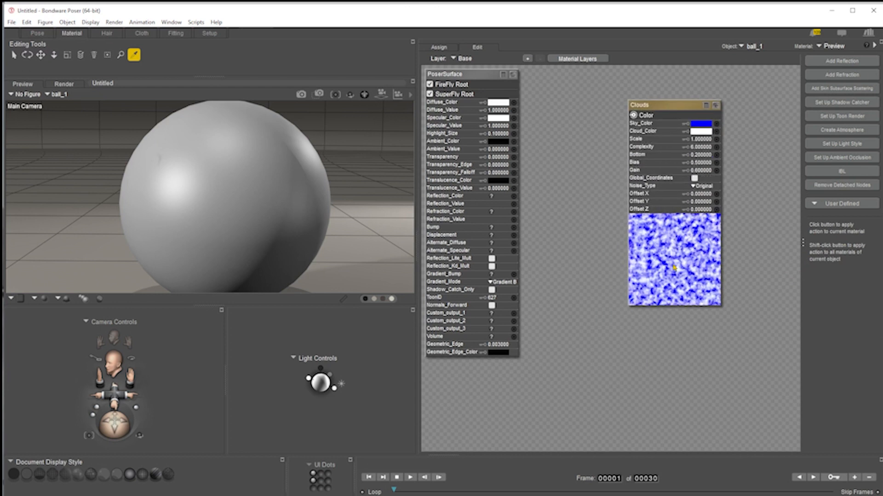
Set the Clouds node's Sky_Color to black and its Scale to 10
click(701, 123)
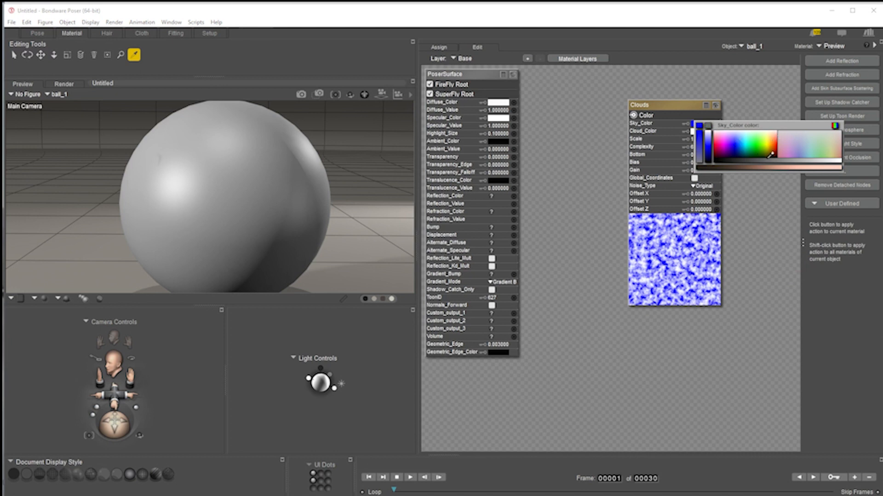
click(703, 130)
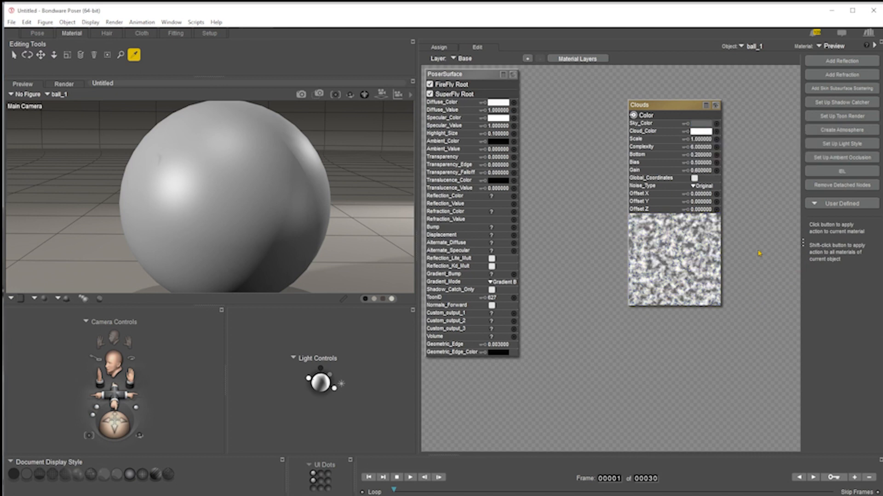
click(702, 140)
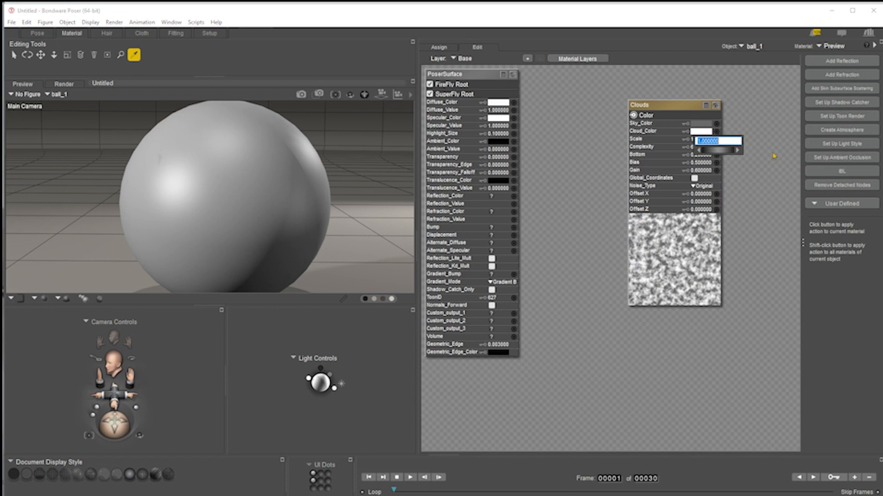
text(10)
key(Return)
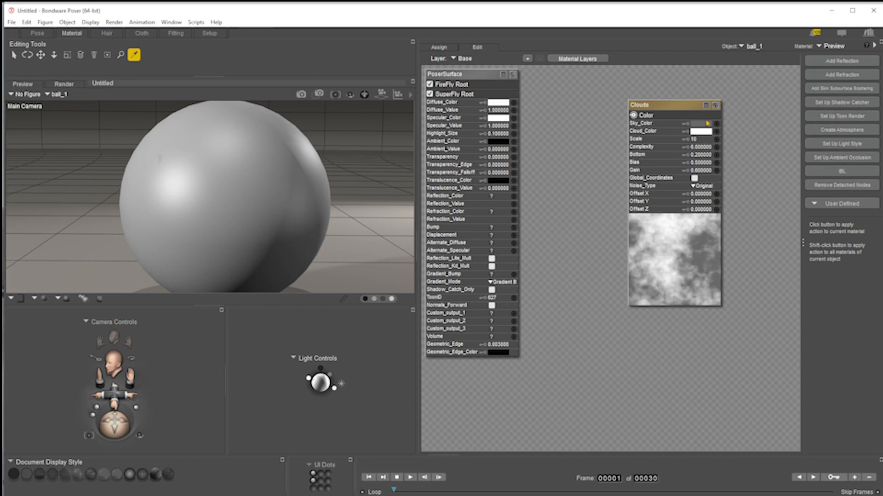
Connect the Clouds node to the Diffuse_Color of ball_1's surface and move the node
drag(633, 115, 514, 106)
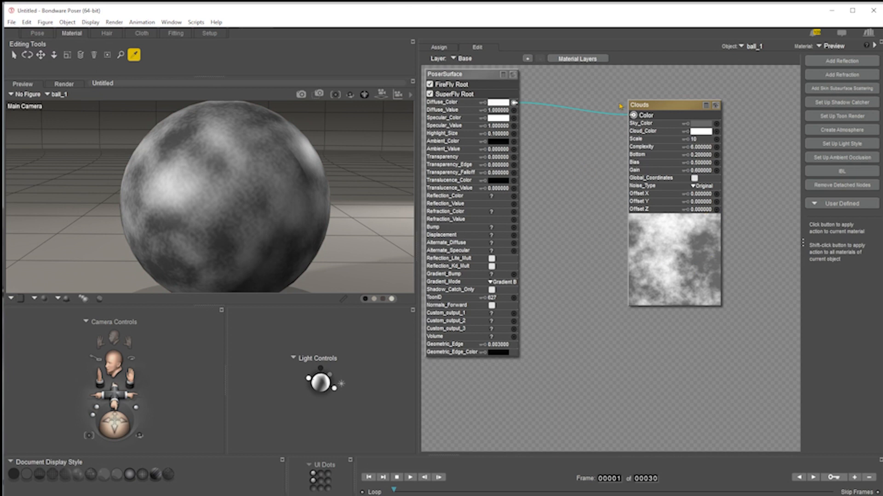
drag(667, 109, 605, 97)
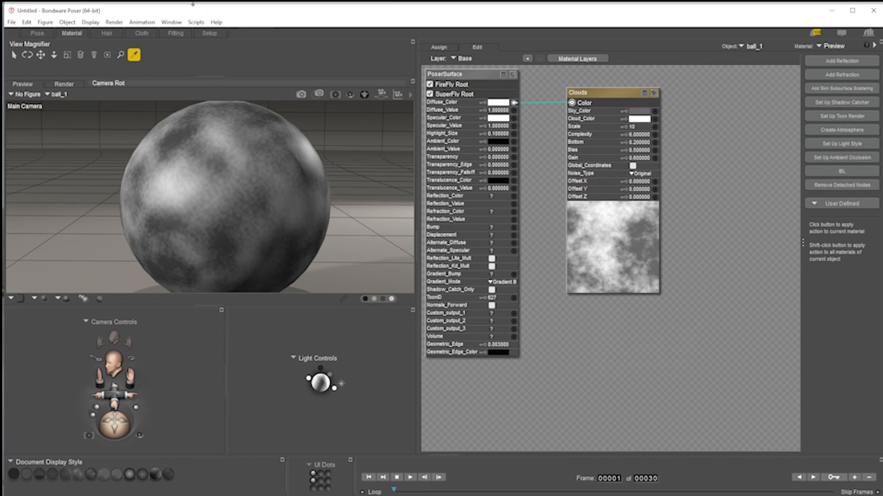
Switch to the Pose room, select ball_1 and return to the Material room
click(37, 33)
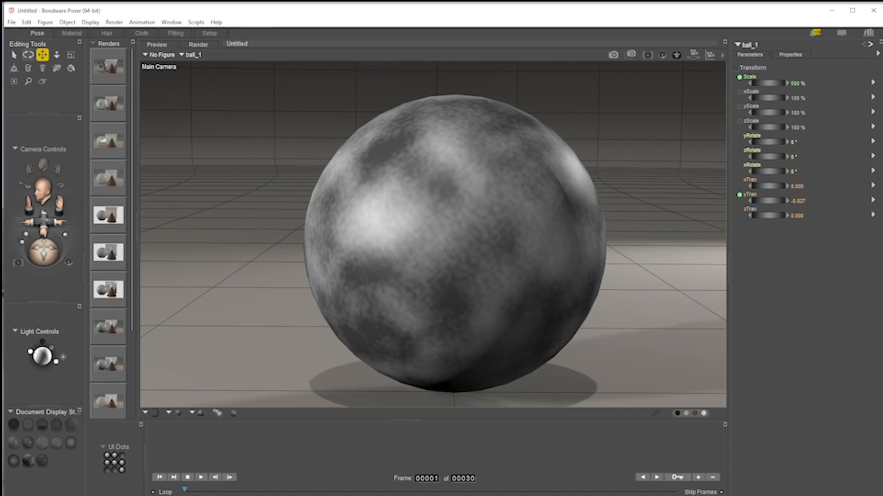
click(490, 287)
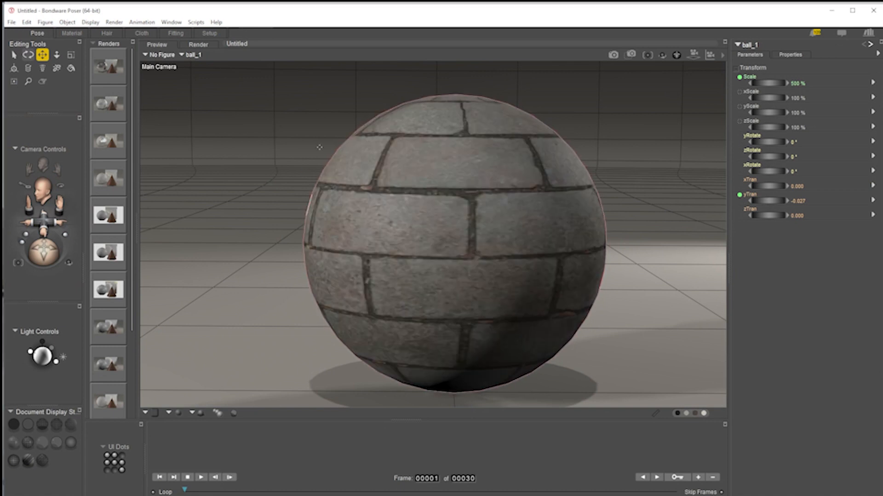
click(71, 34)
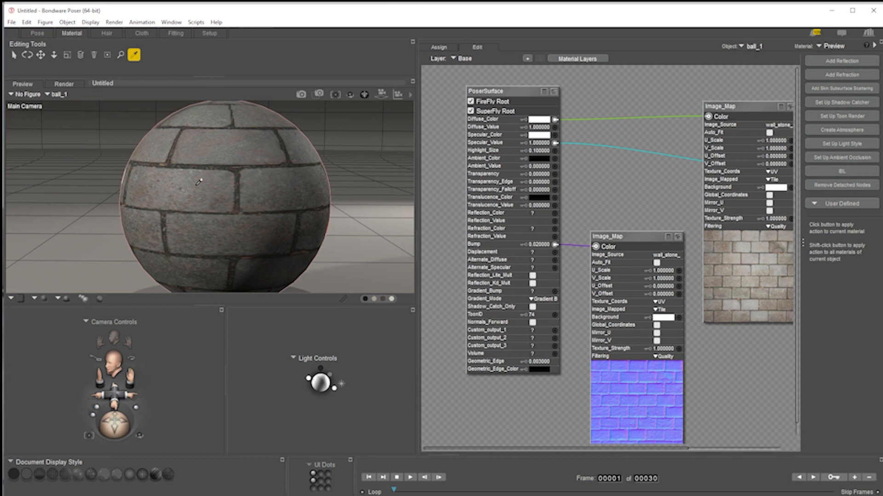
Select and delete both Image_Map nodes and the PoserSurface node of ball_1's material
drag(643, 83, 779, 328)
key(Delete)
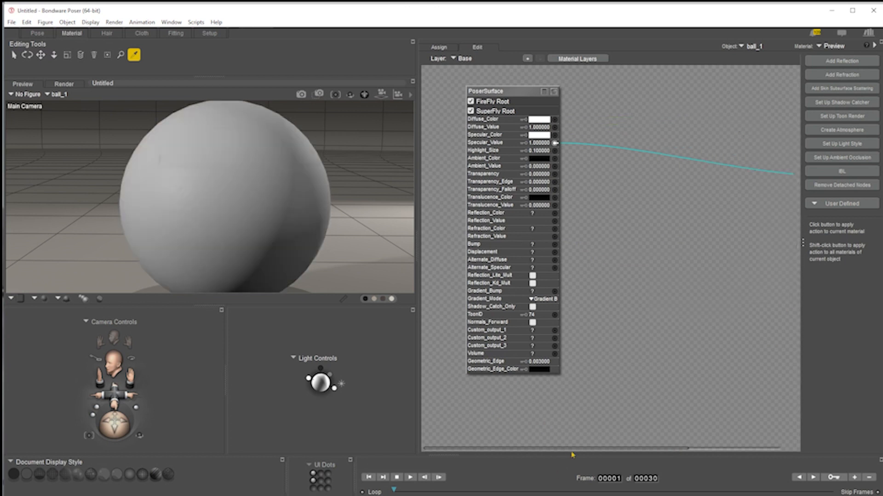
drag(583, 449, 686, 440)
drag(742, 95, 696, 279)
key(Delete)
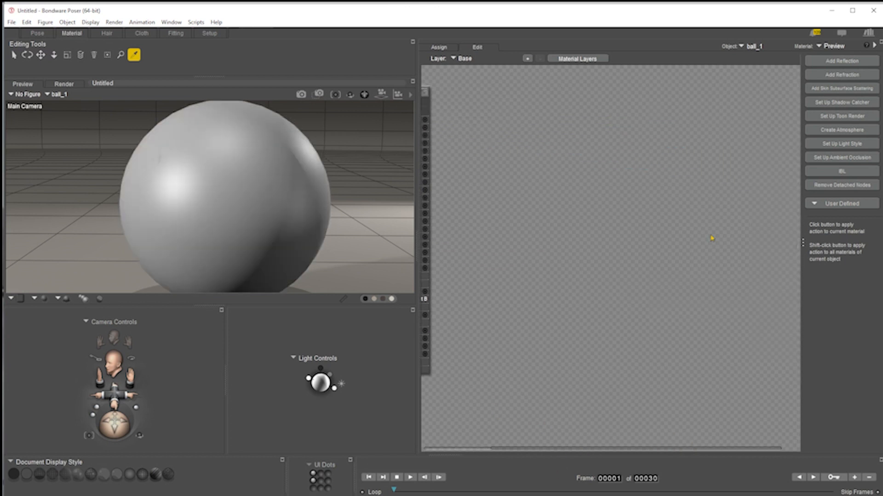
Add a Marble 3D texture node to the empty material canvas
right_click(597, 169)
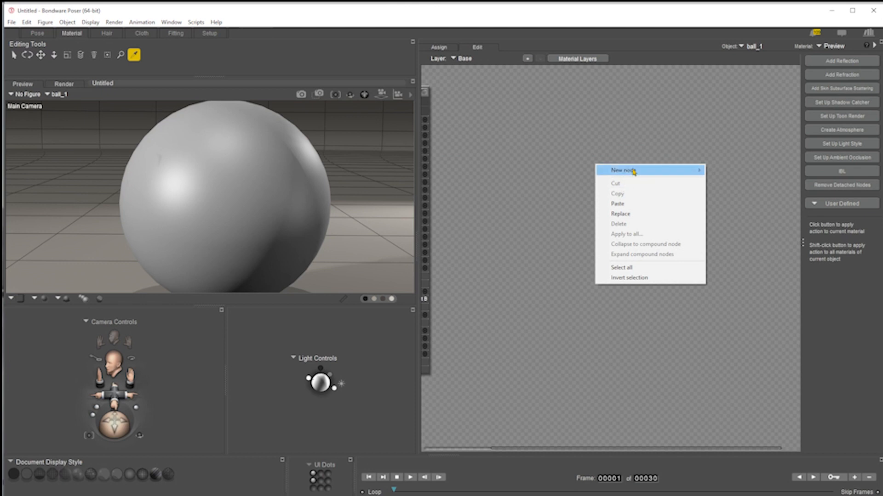
mouse_move(638, 172)
mouse_move(750, 228)
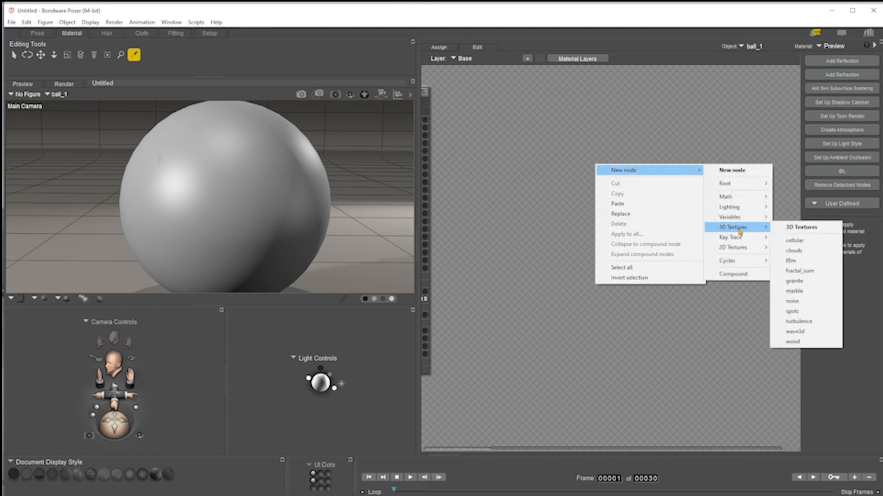
click(810, 291)
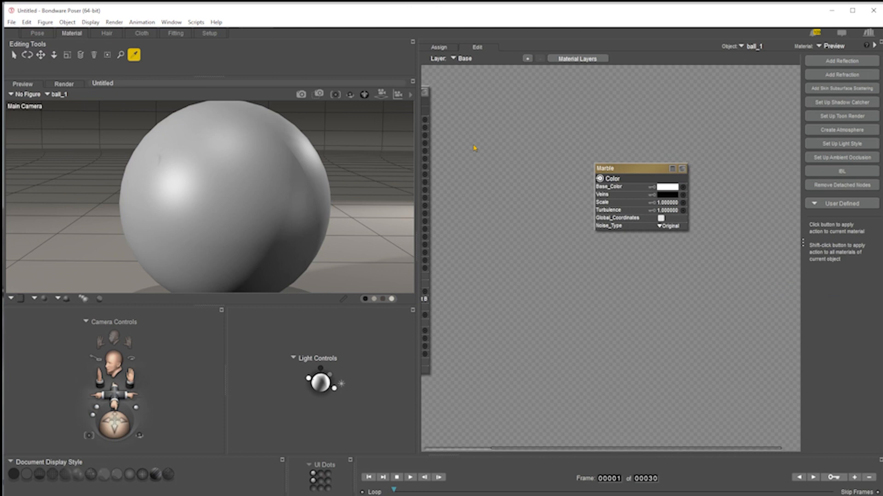
Connect the Marble node's Color output to the surface's Diffuse_Color and render the scene
drag(596, 449, 544, 451)
drag(667, 180, 491, 121)
click(654, 127)
drag(668, 178, 492, 120)
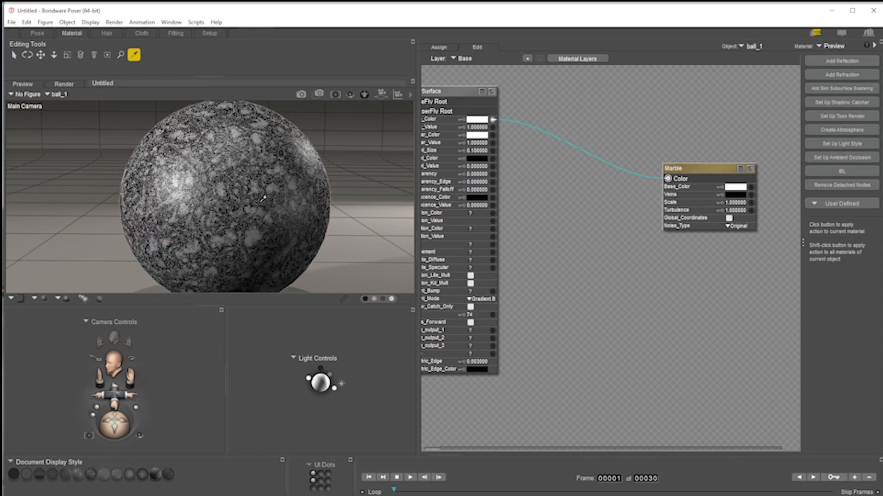
click(322, 97)
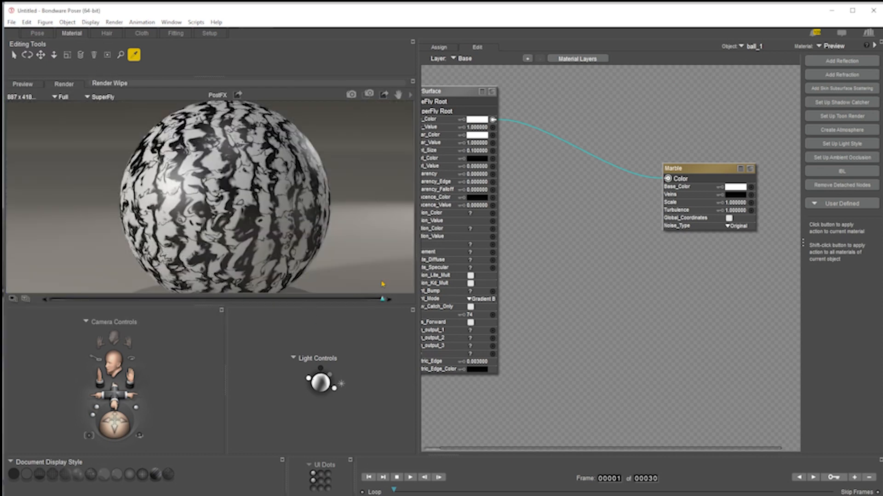
click(215, 183)
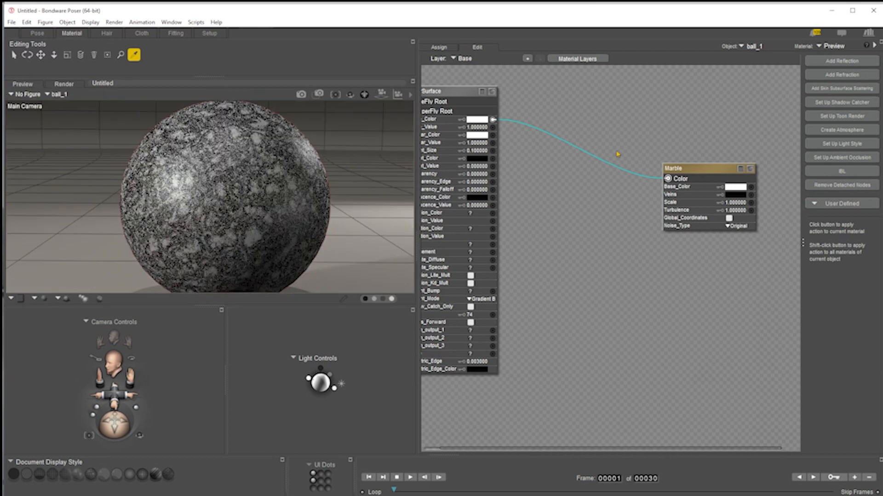
Set the Marble node's Scale to 100 and render the scene
click(739, 202)
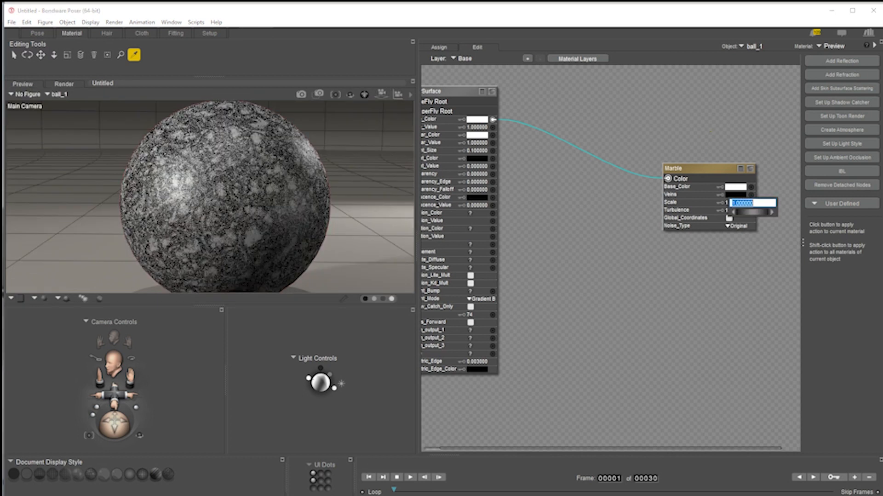
text(100)
key(Return)
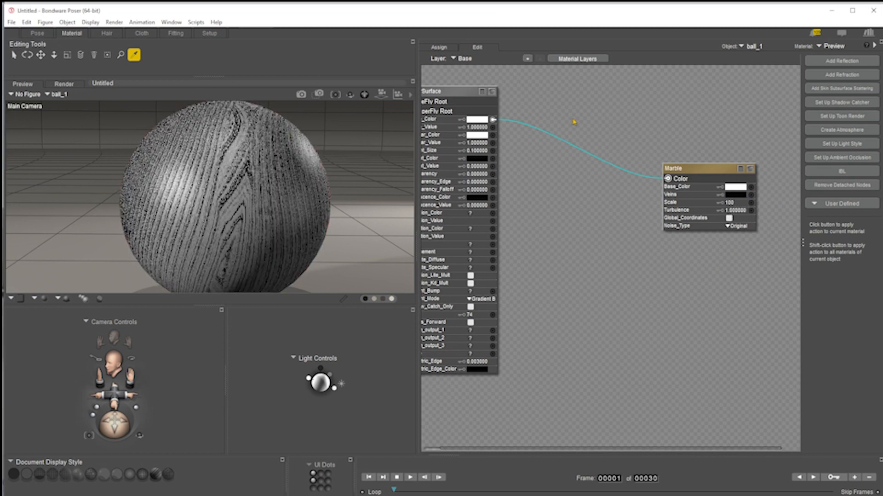
click(300, 95)
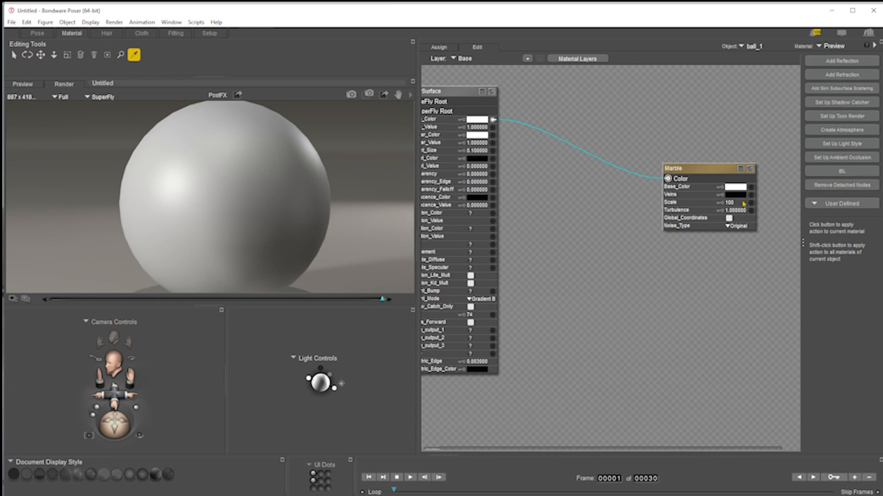
Set the Marble Veins color to grey and its Scale to 10, then render the scene
click(736, 196)
click(748, 269)
click(731, 202)
text(10)
key(Return)
click(351, 95)
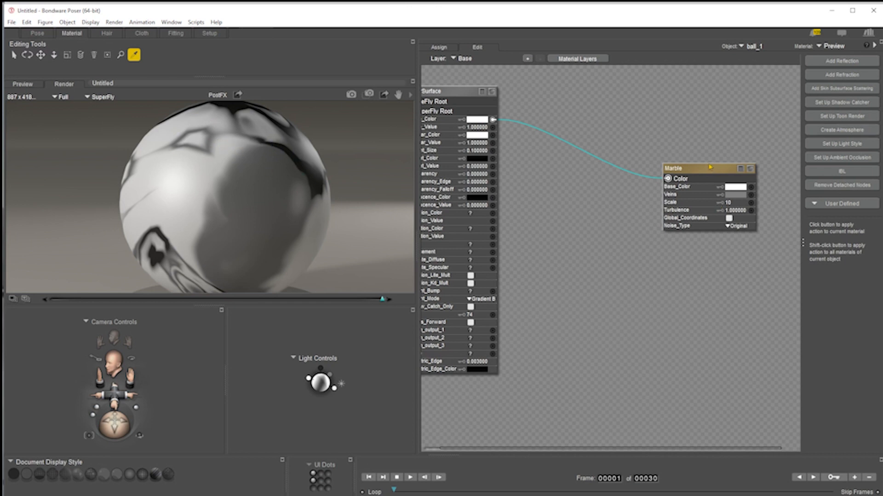
Cut the Marble node and add a new weave node from the 2D Textures nodes
drag(738, 169, 717, 136)
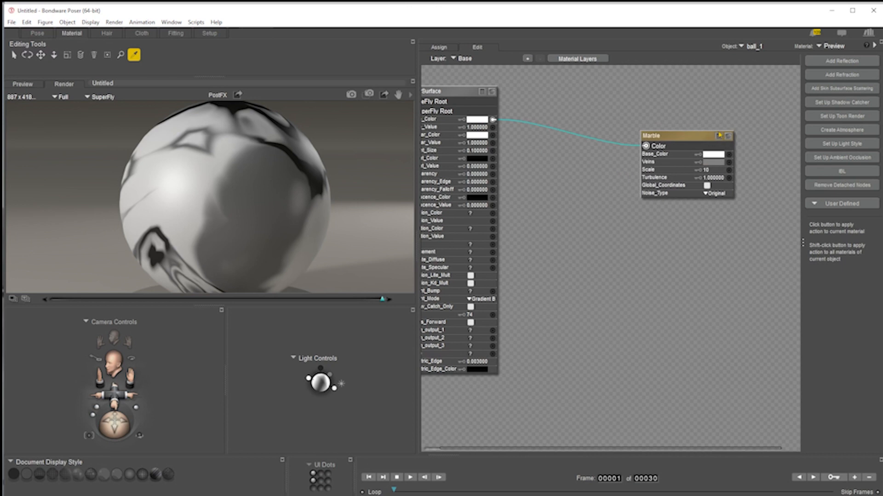
key(ctrl+x)
right_click(674, 126)
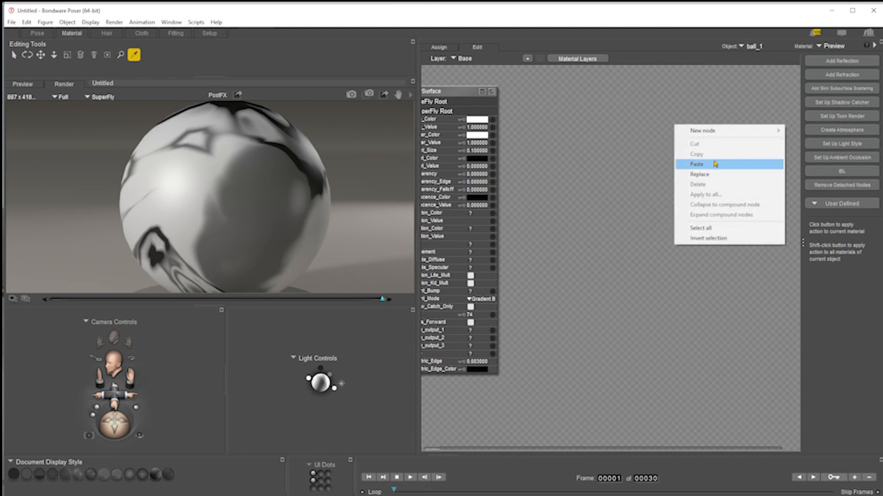
mouse_move(714, 131)
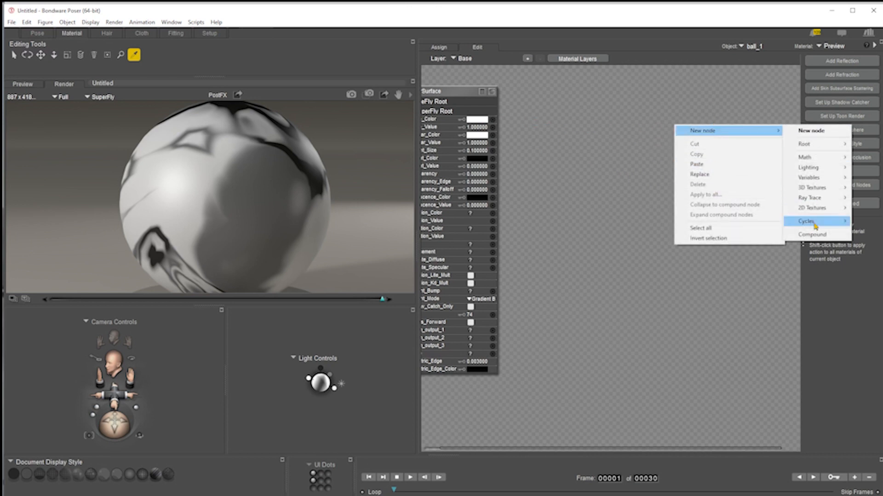
mouse_move(812, 208)
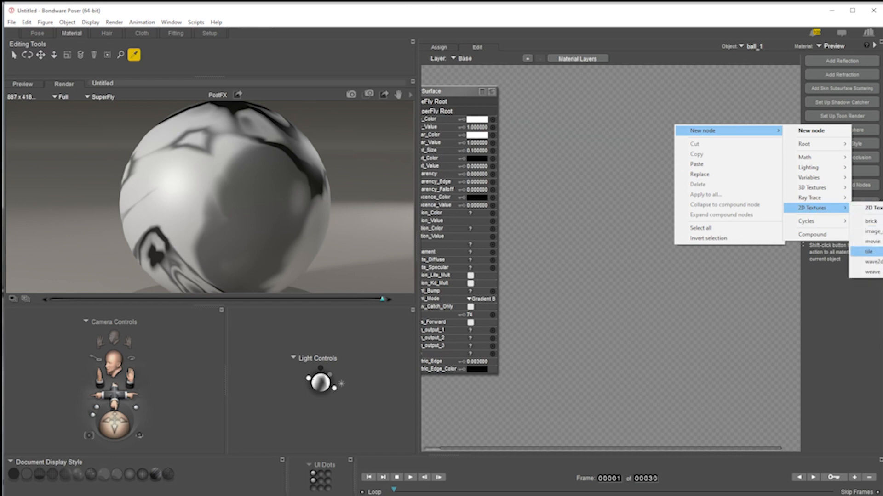
click(873, 272)
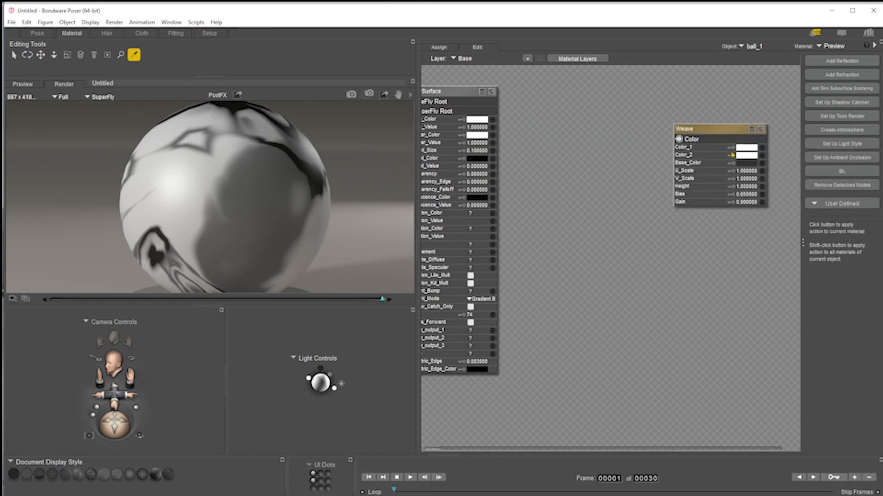
Connect the Weave node's Color output to the surface's Diffuse_Color and render the scene
click(761, 131)
drag(678, 139, 493, 120)
click(276, 181)
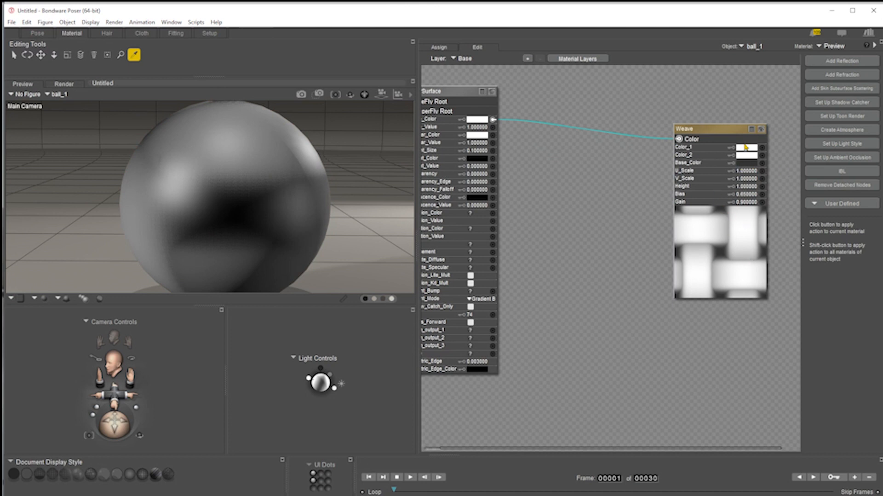
click(300, 95)
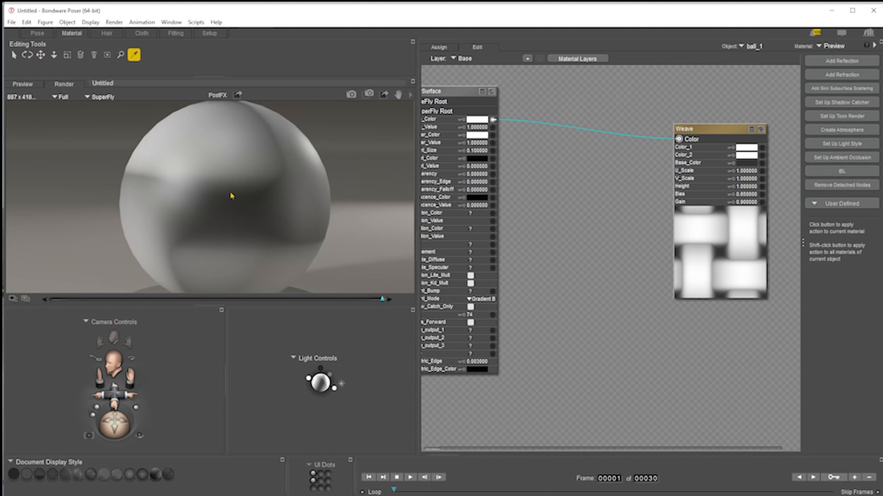
Set the Weave node's U_Scale and V_Scale to .001 and render the scene
click(747, 171)
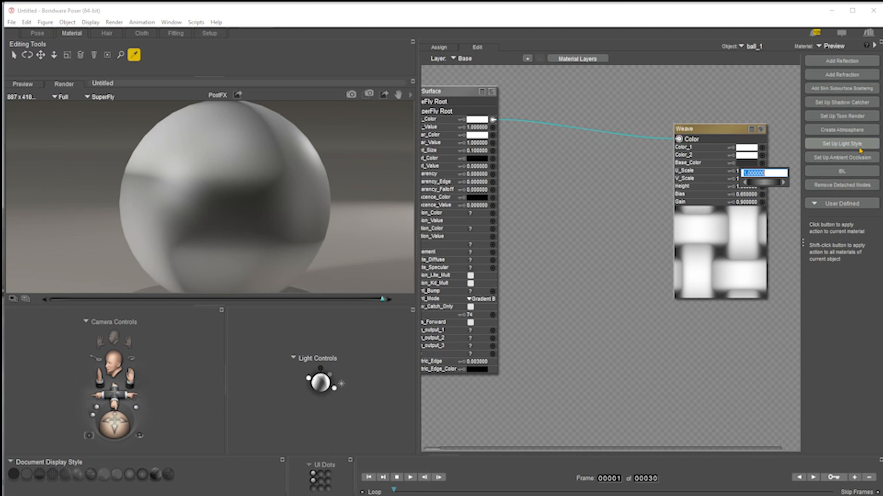
text(.001)
key(Return)
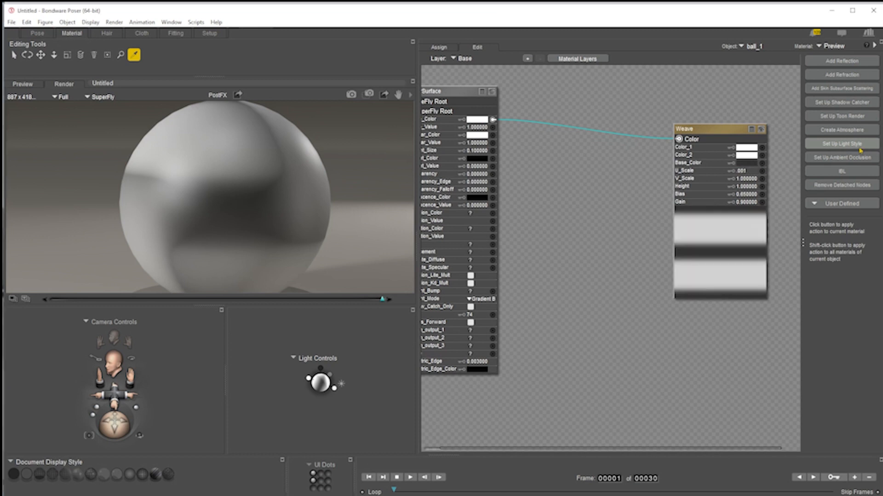
click(746, 179)
text(.0)
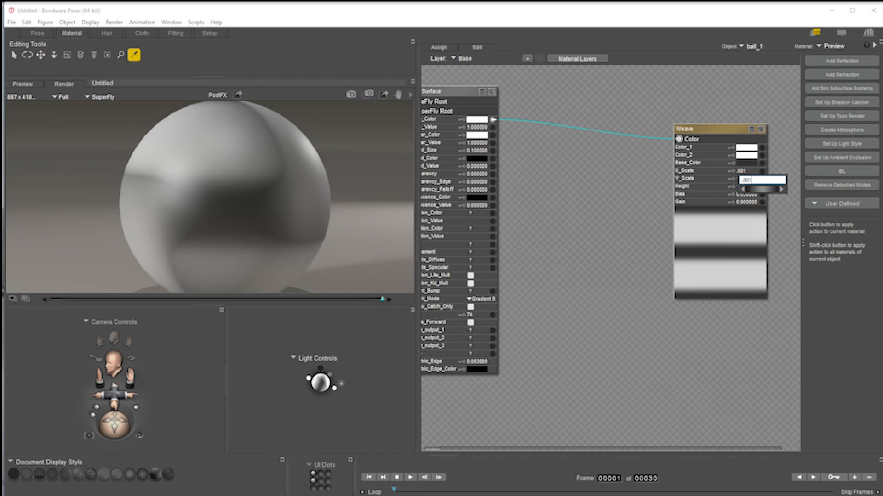
text(01)
key(Return)
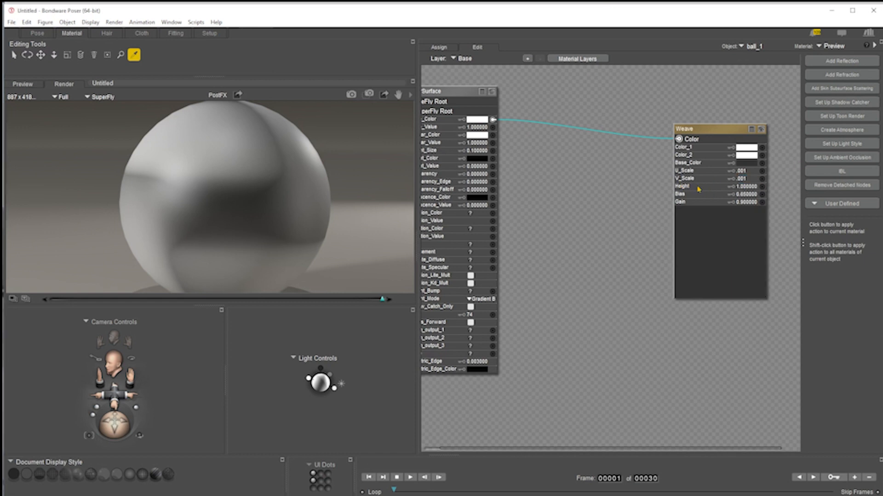
click(351, 94)
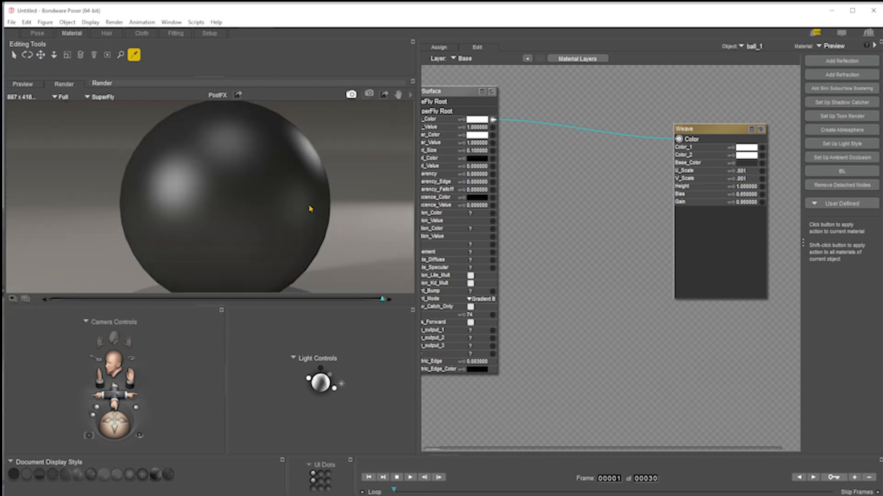
Set the Weave node's U_Scale and V_Scale to 10 and render the scene
click(746, 172)
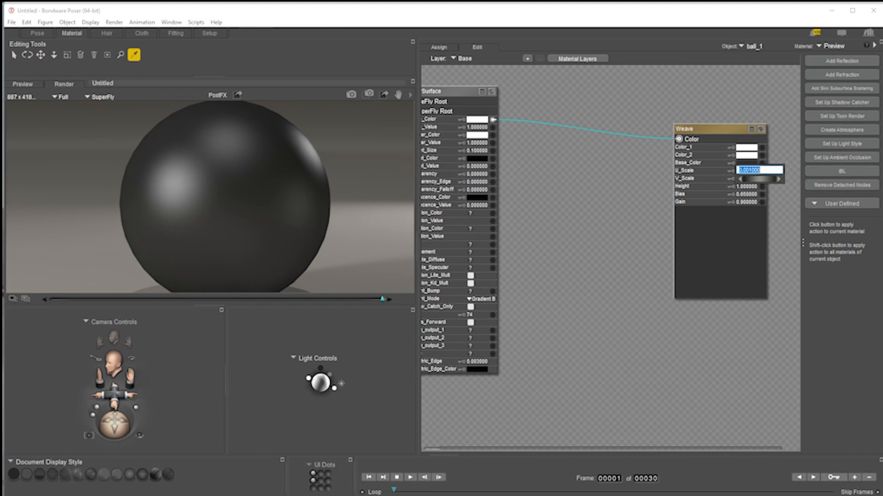
text(10)
key(Return)
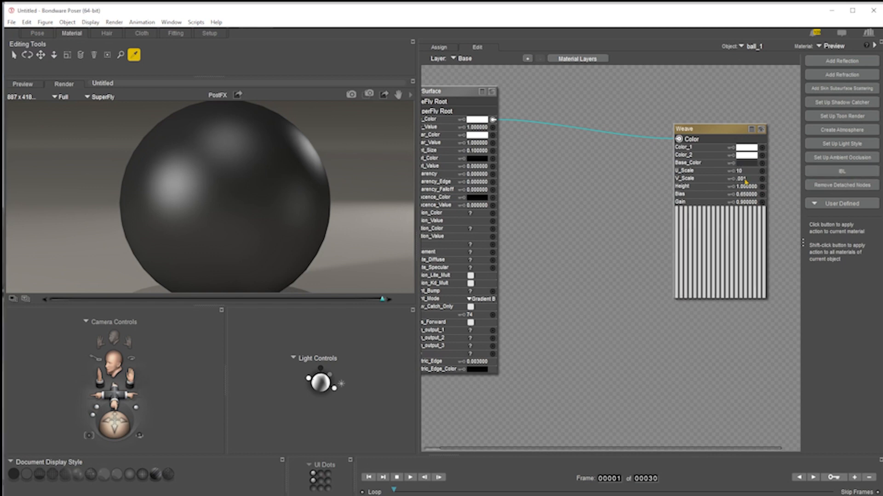
click(746, 180)
text(10)
key(Return)
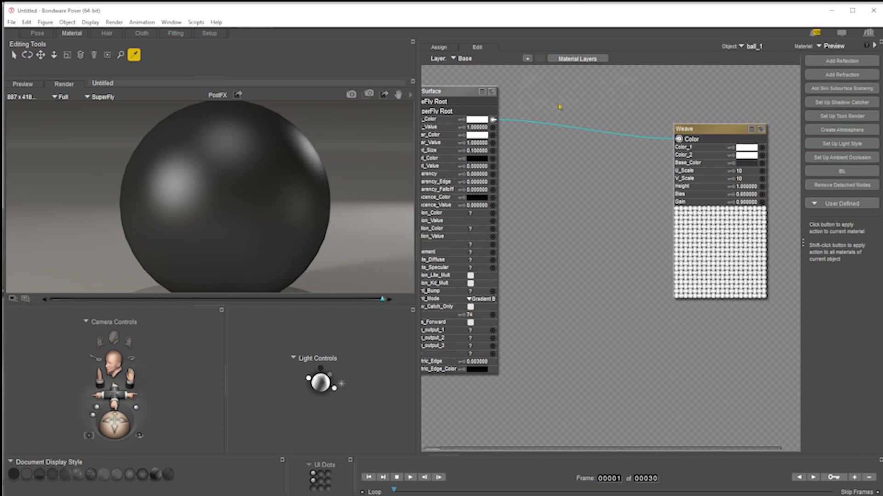
click(352, 95)
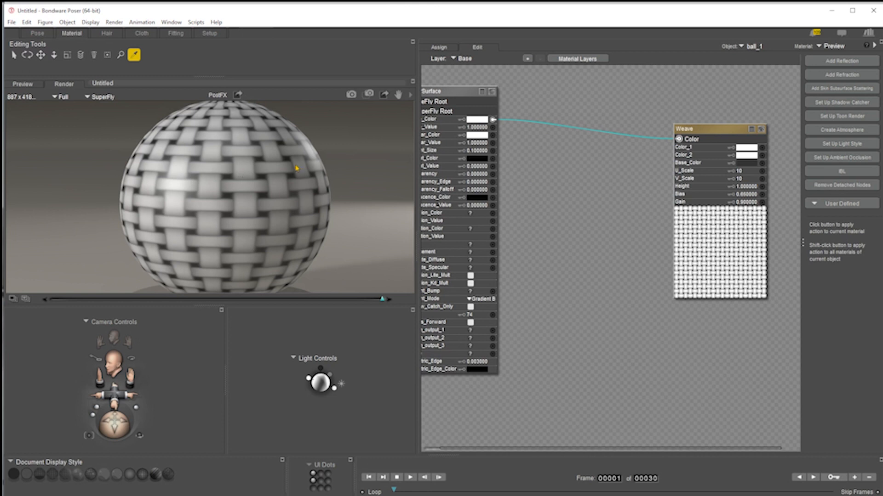
Move the Weave node closer to the surface node
drag(710, 130, 604, 113)
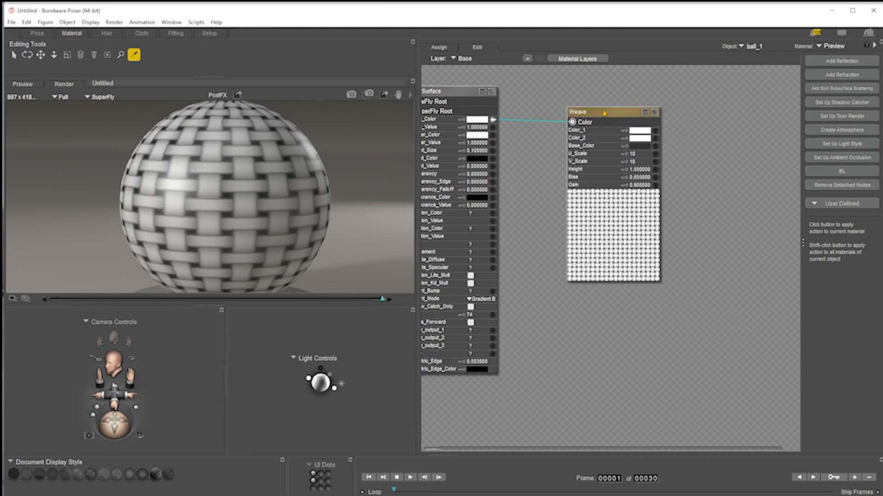
right_click(703, 154)
mouse_move(738, 161)
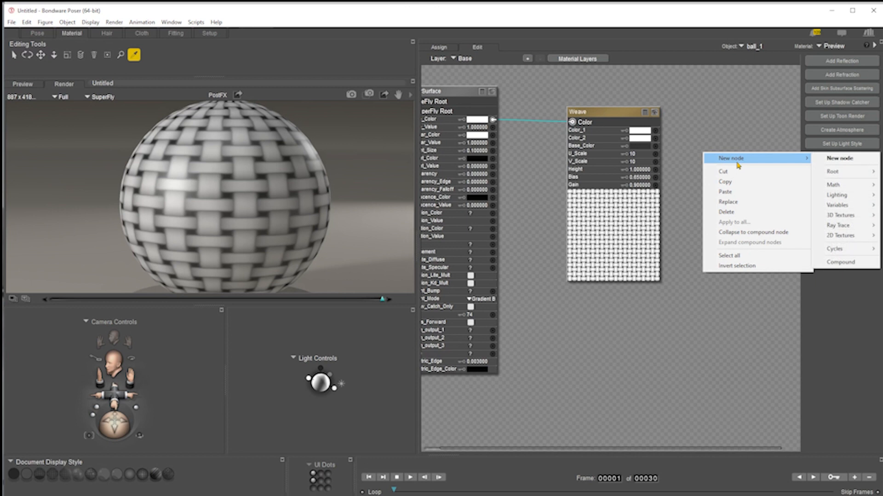
mouse_move(851, 221)
mouse_move(850, 239)
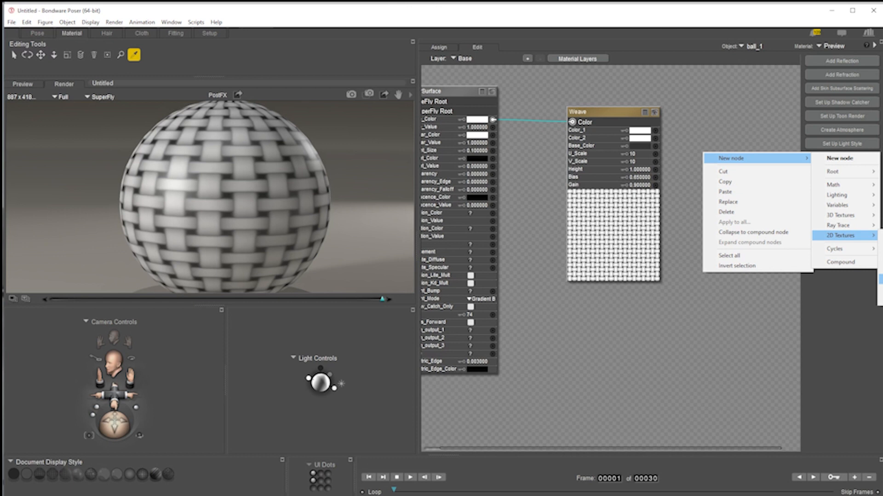
click(711, 323)
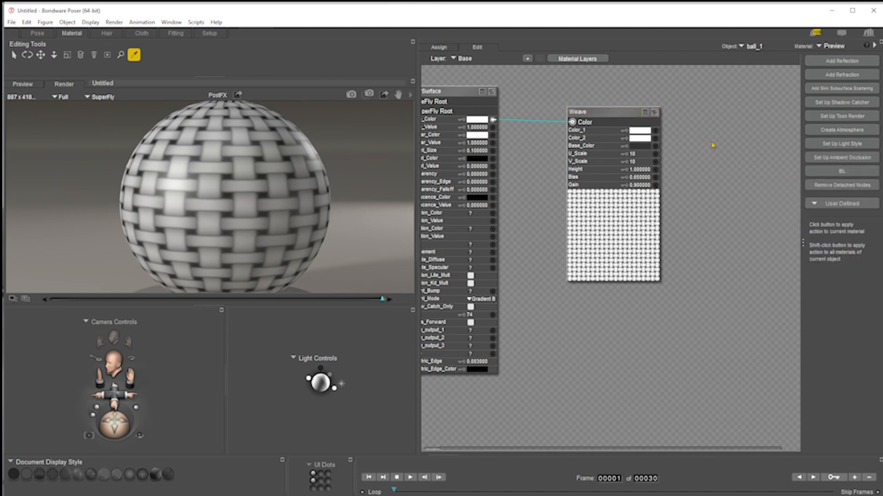